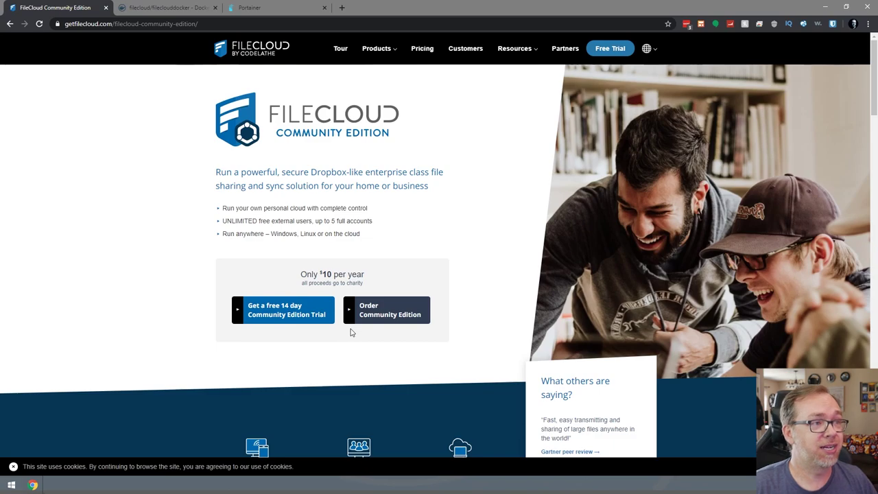
Open the 'Get a free 14 day Community Edition Trial' signup form.
left_click(276, 317)
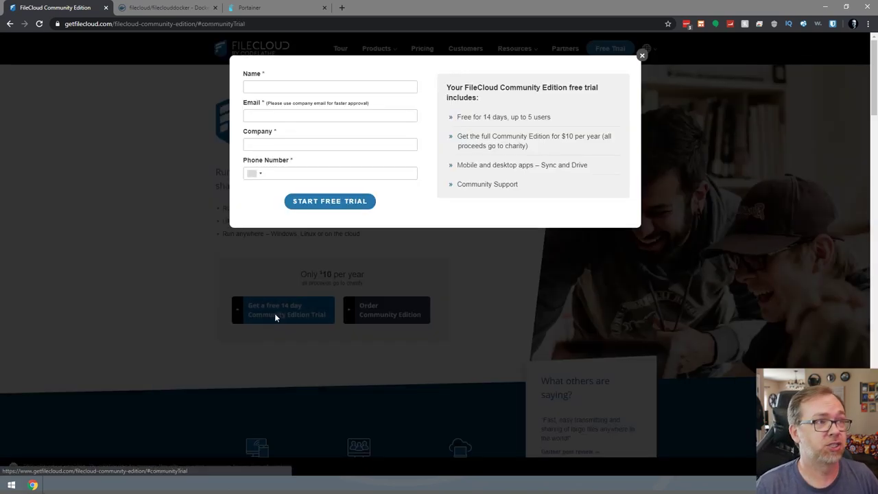
Fill in the trial form with name, saved email, company and phone, then submit it.
left_click(284, 86)
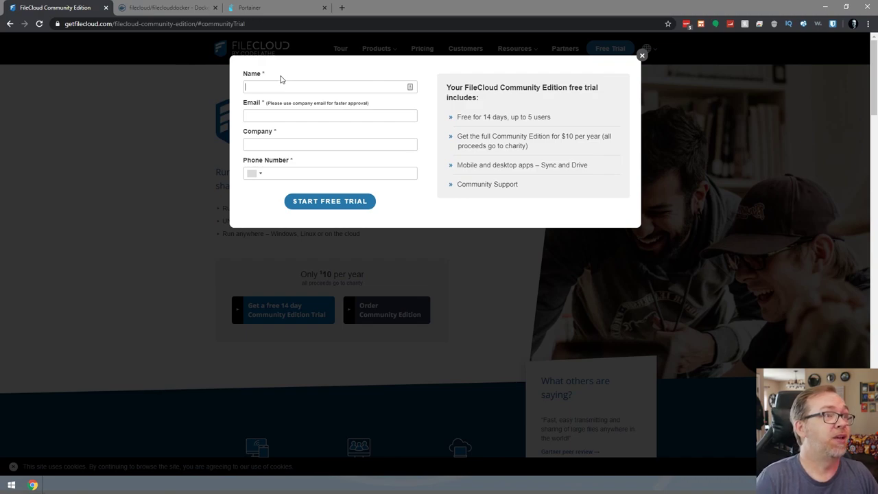
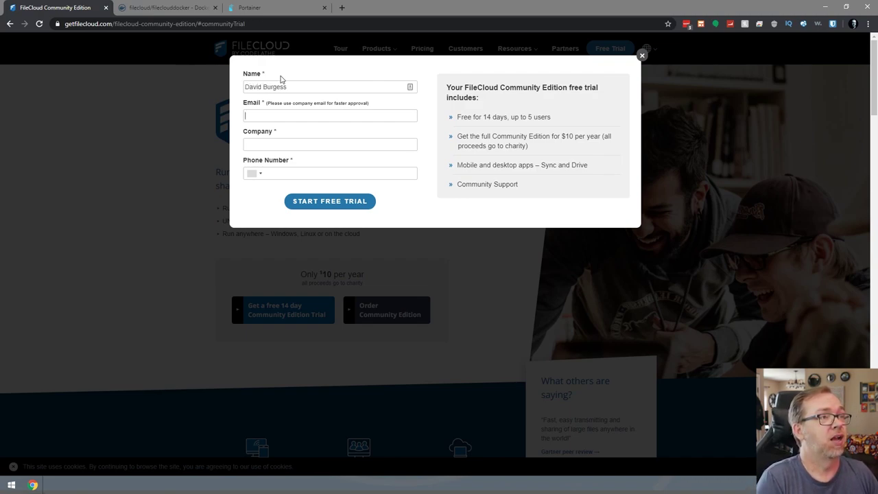
key("Down")
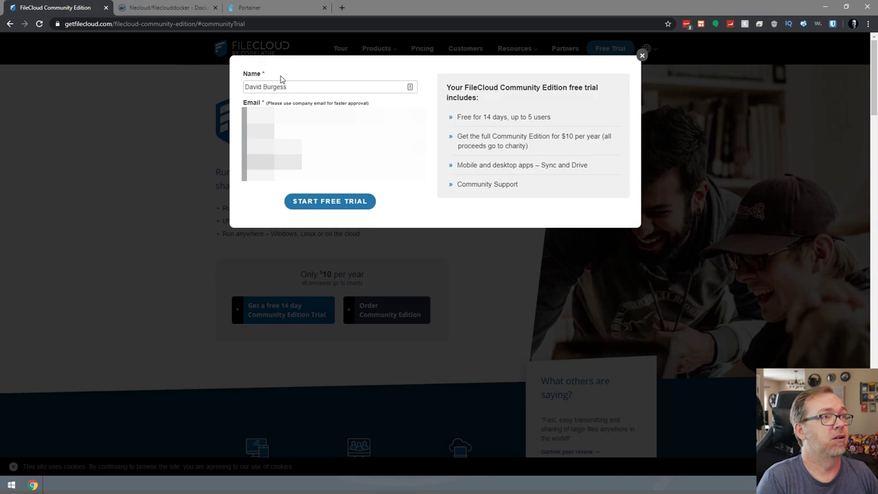
key("Down")
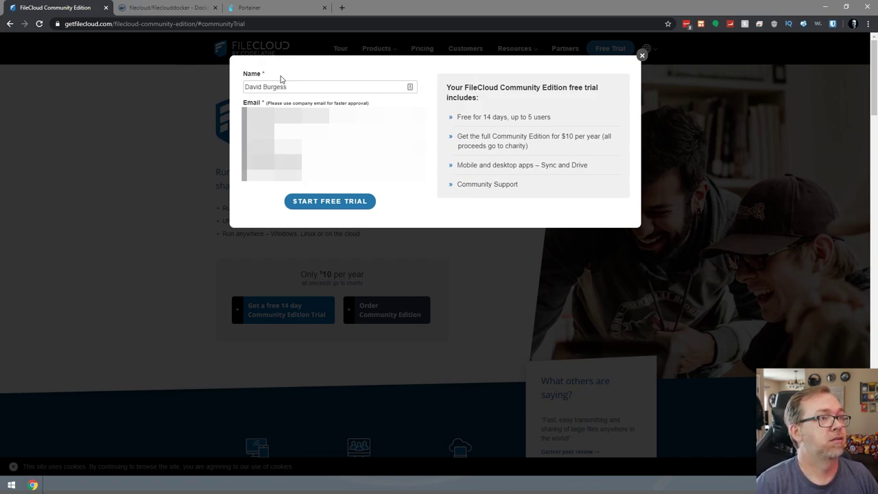
left_click(254, 181)
left_click(257, 186)
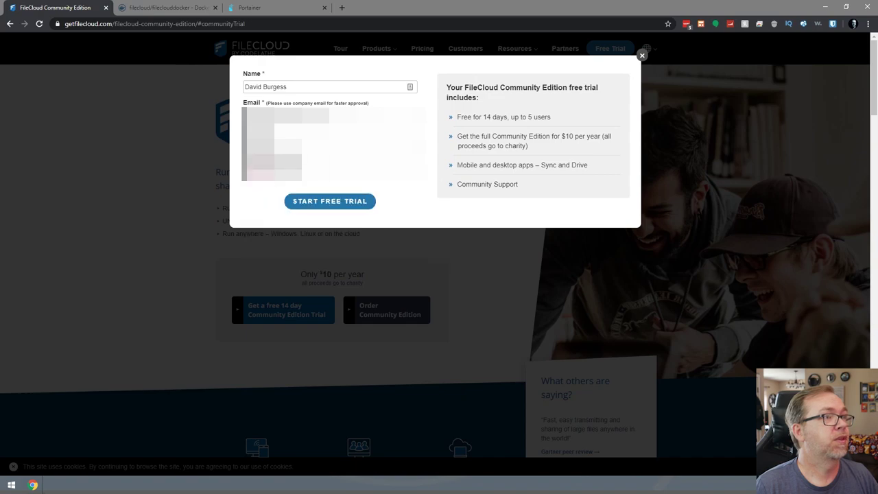
left_click(318, 202)
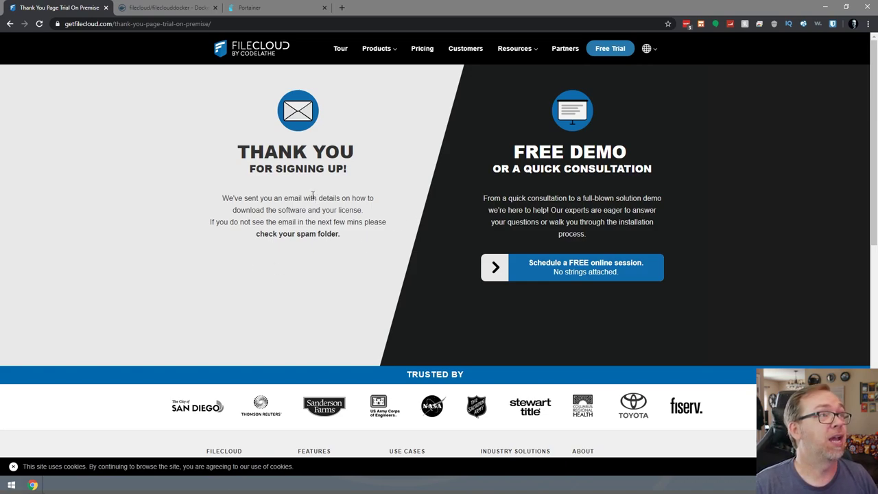
Open Gmail in a new tab and follow the FileCloud spam email's Customer Portal link.
left_click(342, 7)
type("gmail")
key("Return")
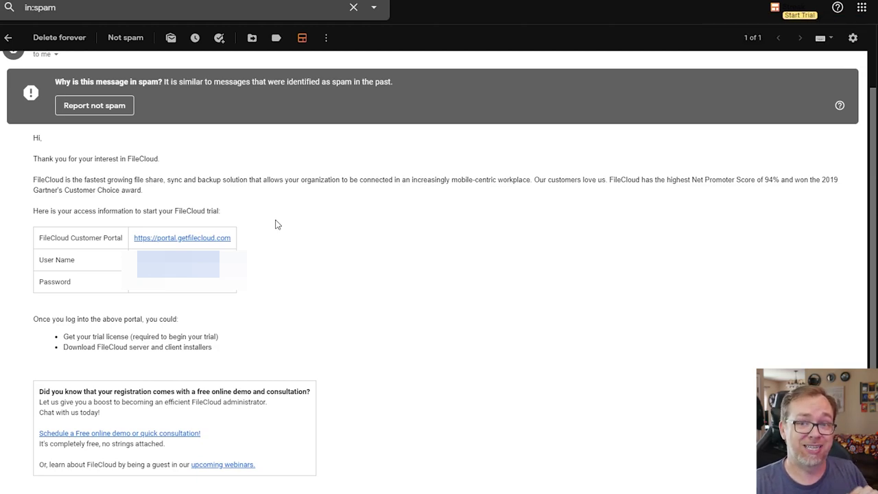
left_click(207, 238)
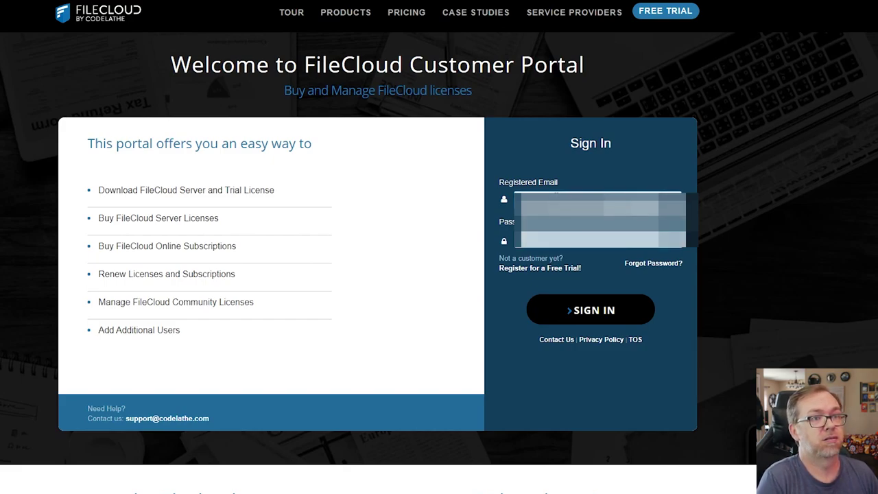
Sign in to the Customer Portal and complete the Welcome form with Google Search and an industry.
key("Return")
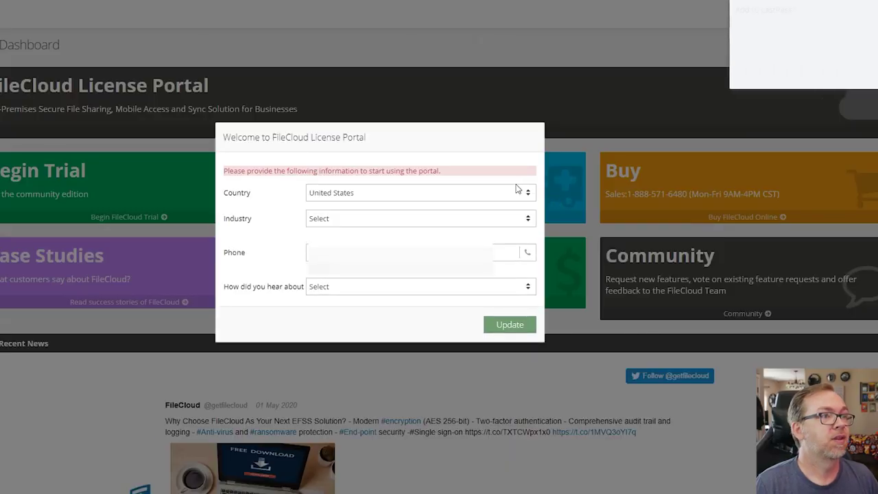
left_click(505, 331)
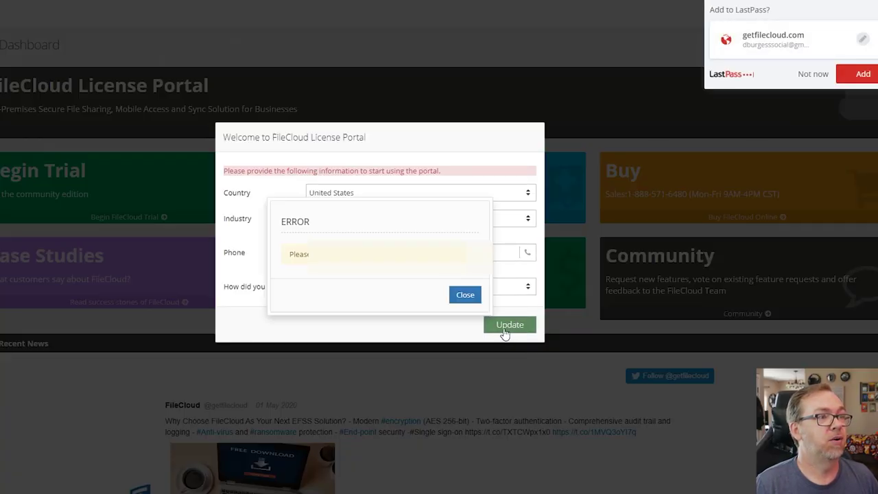
left_click(459, 296)
left_click(444, 290)
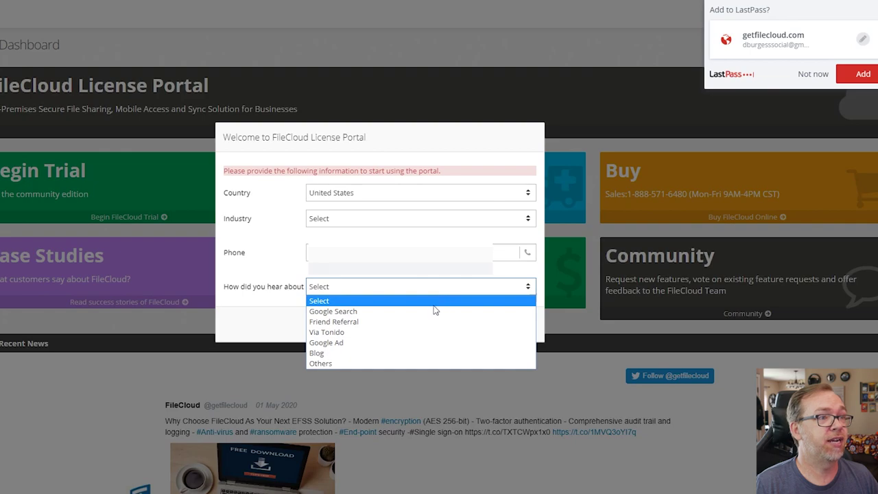
left_click(433, 312)
left_click(379, 225)
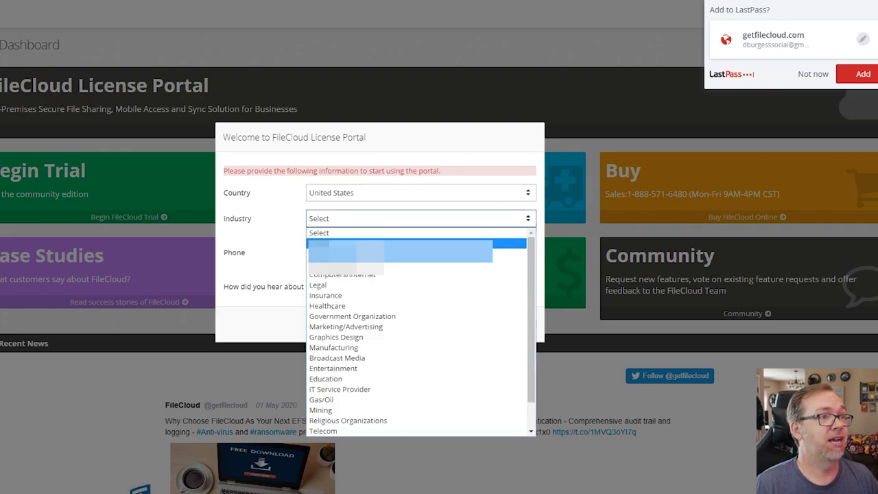
left_click(384, 243)
left_click(506, 332)
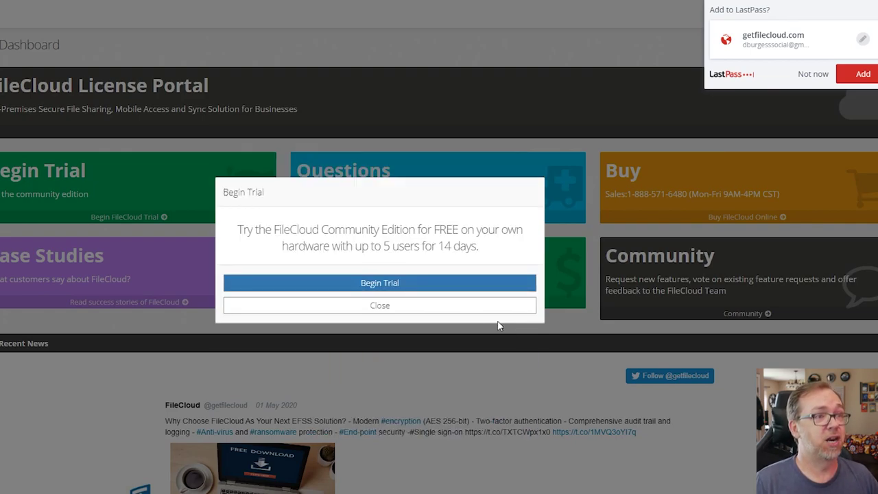
Begin the trial, download license (3).xml, and close the Gmail, email and portal tabs.
left_click(393, 285)
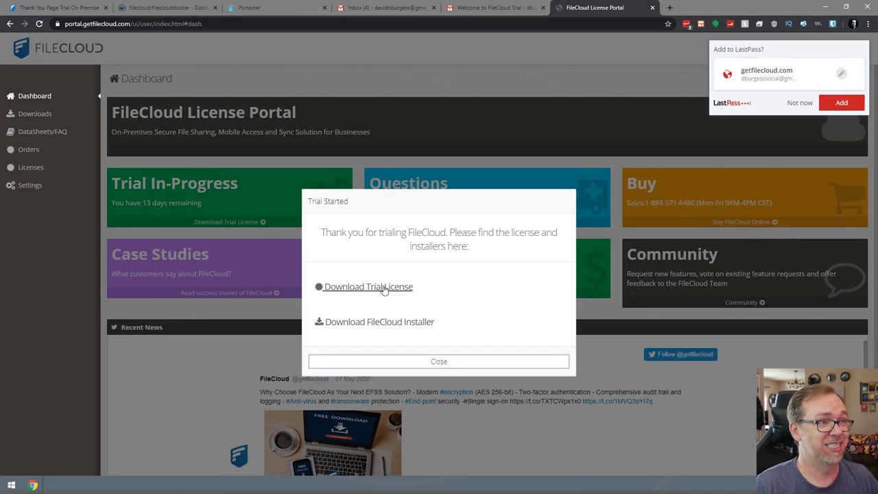
left_click(383, 287)
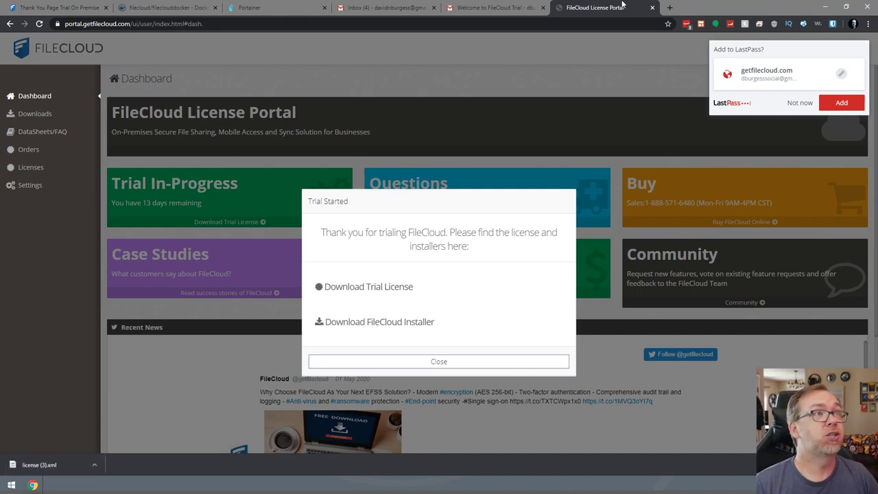
middle_click(392, 7)
middle_click(392, 6)
middle_click(392, 7)
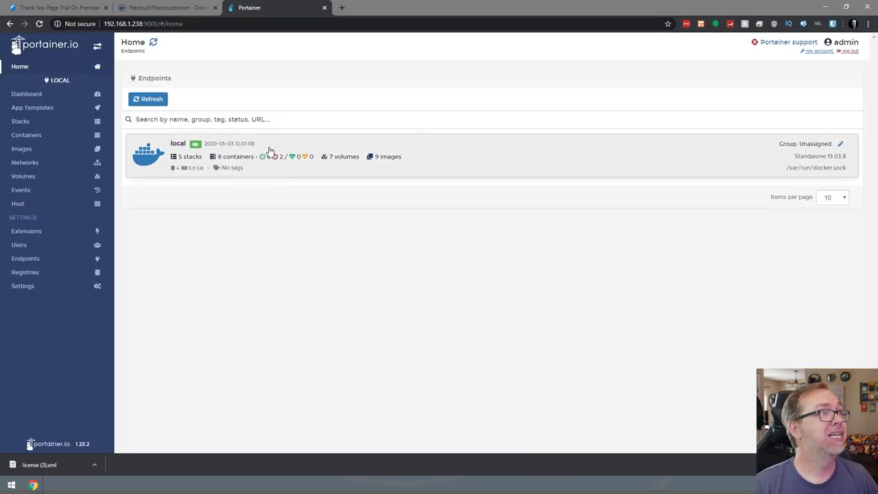
Close the thank-you tab and copy the full fileclouddocker docker run command into Notepad's view.
left_click(48, 8)
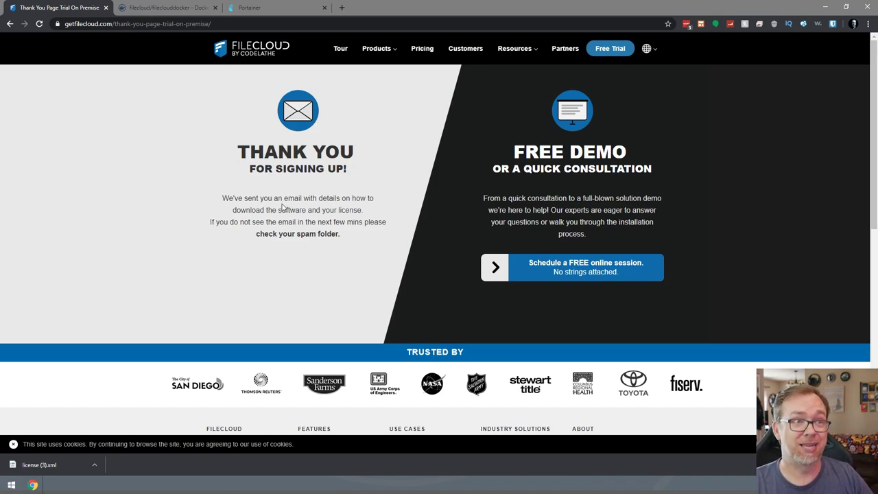
middle_click(74, 5)
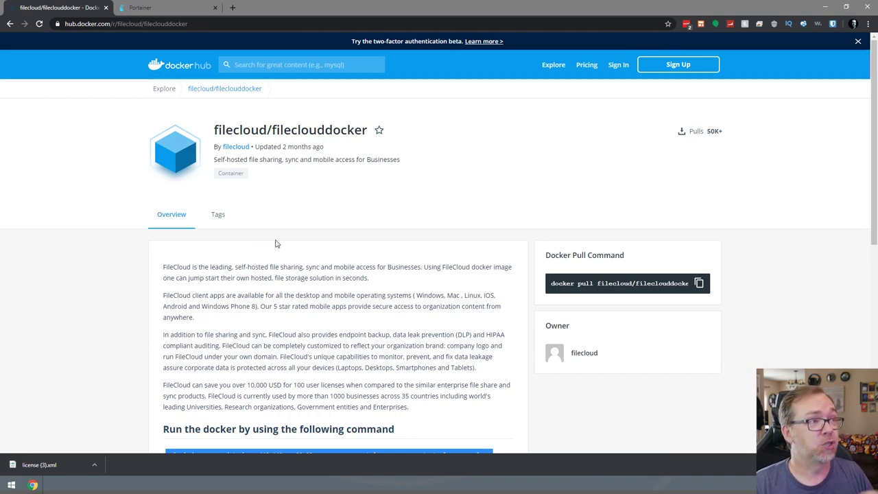
scroll(277, 244, "down", 4)
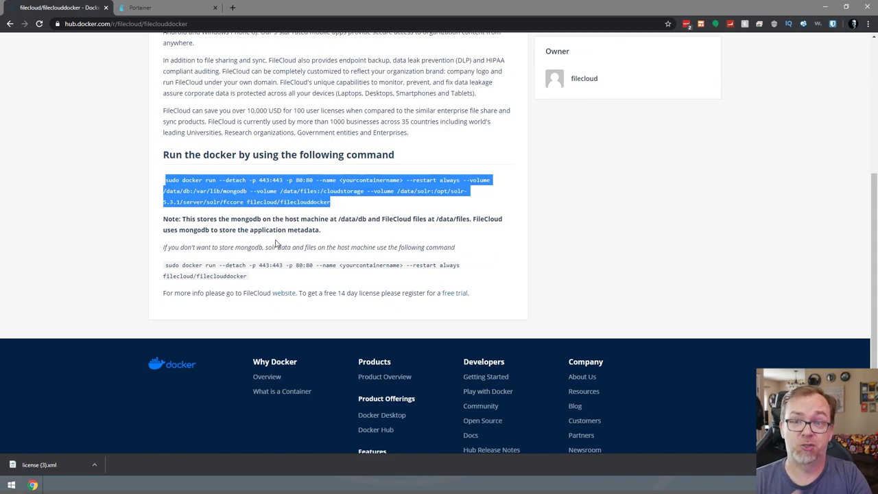
left_click(263, 195)
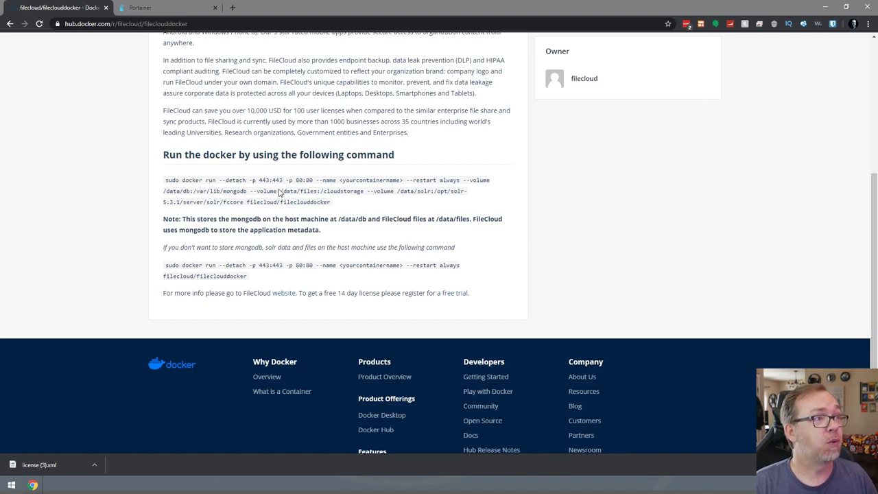
triple_click(247, 186)
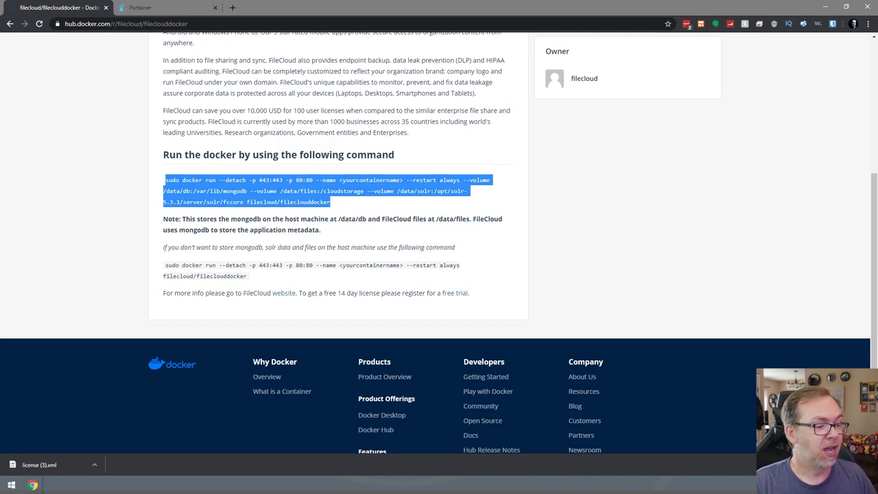
key("alt+Tab")
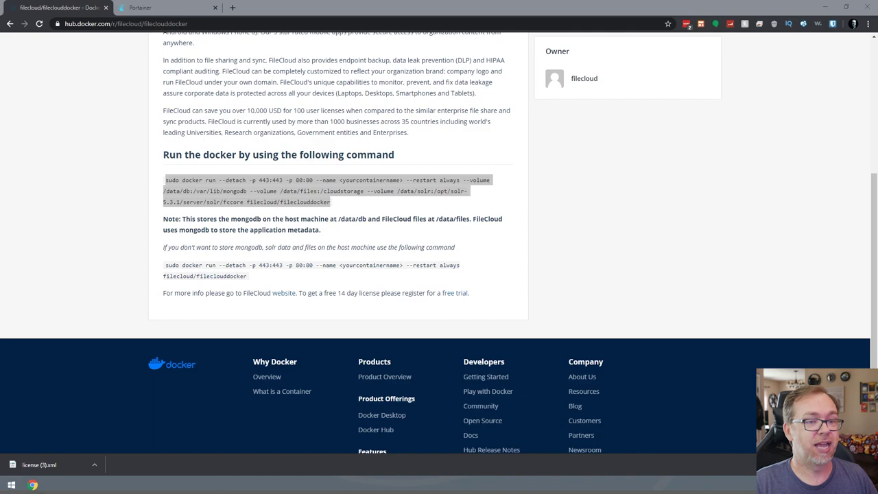
key("alt+Tab")
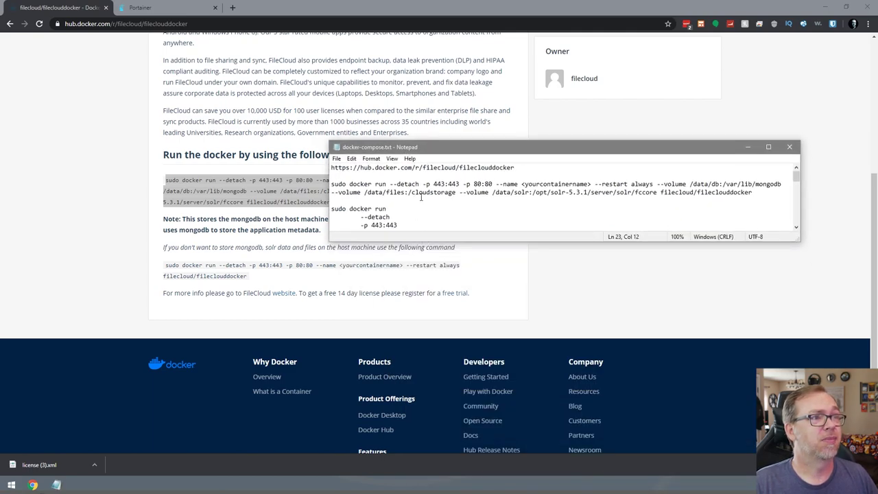
Enlarge Notepad and copy the compose block from version "2" to restart: unless-stopped.
left_click(404, 192)
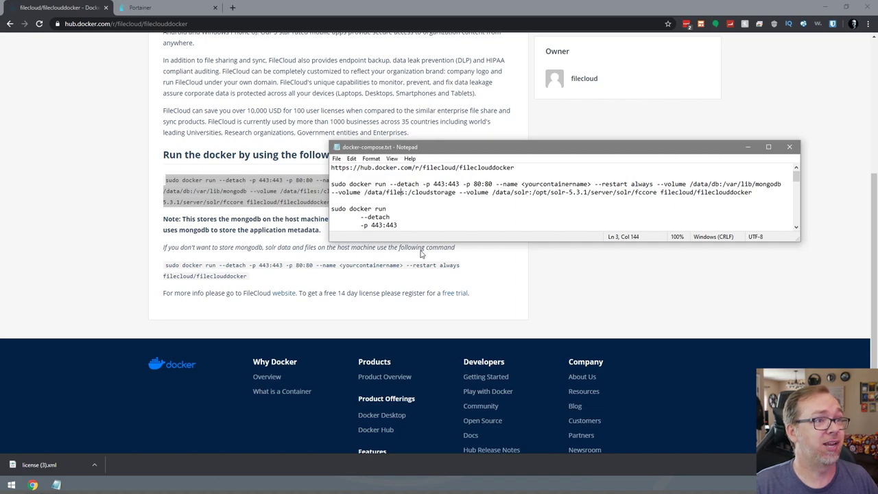
left_click_drag(425, 241, 435, 306)
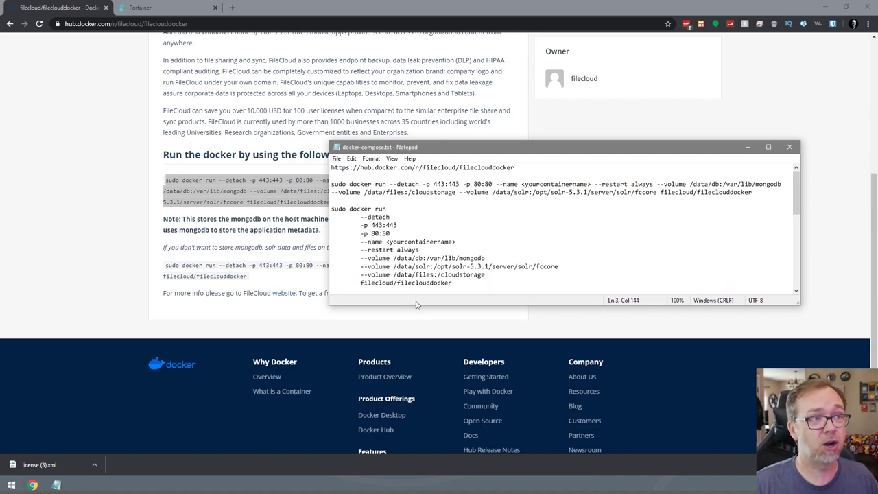
left_click_drag(418, 306, 429, 460)
scroll(494, 322, "down", 2)
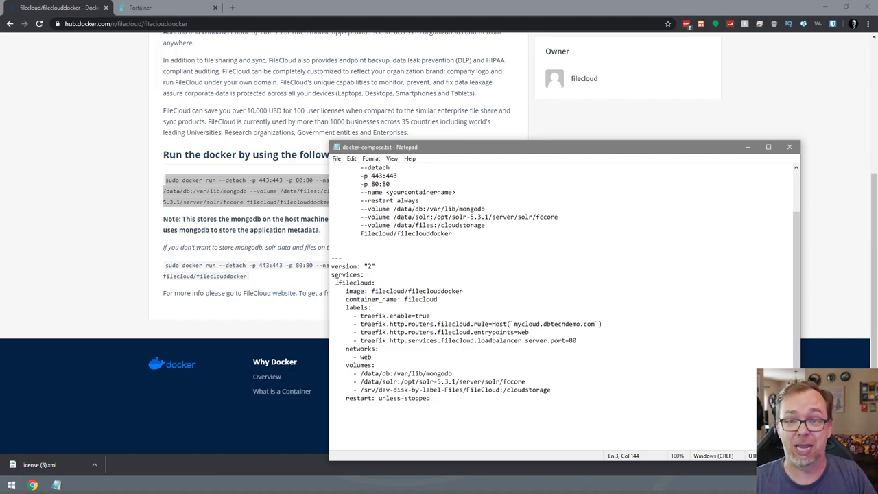
left_click_drag(441, 399, 329, 259)
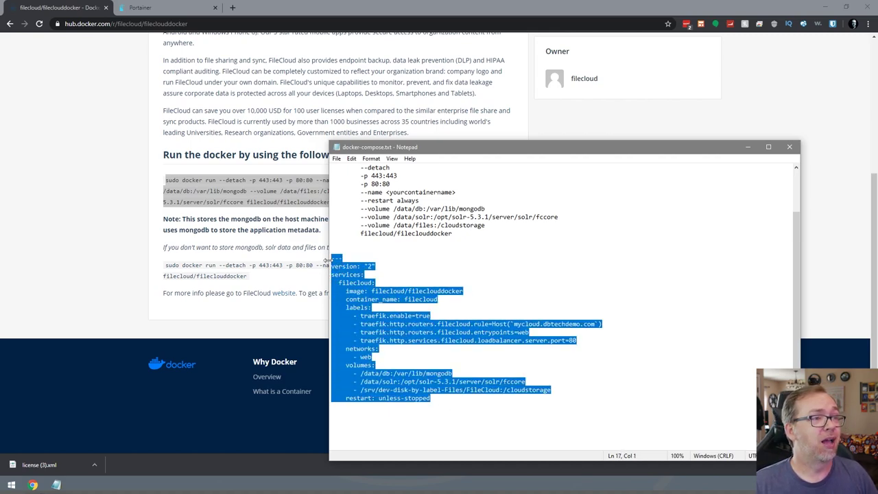
left_click(196, 8)
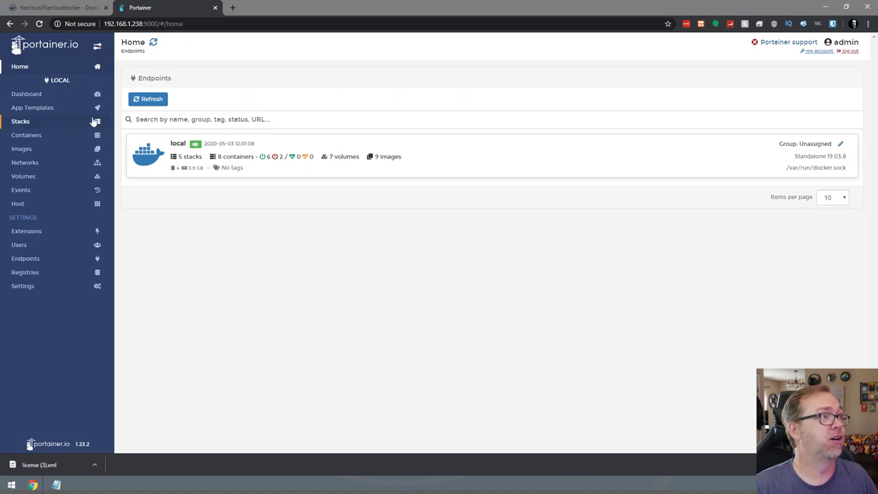
Add a new stack named fileclouddocker with the pasted FileCloud compose file.
left_click(48, 129)
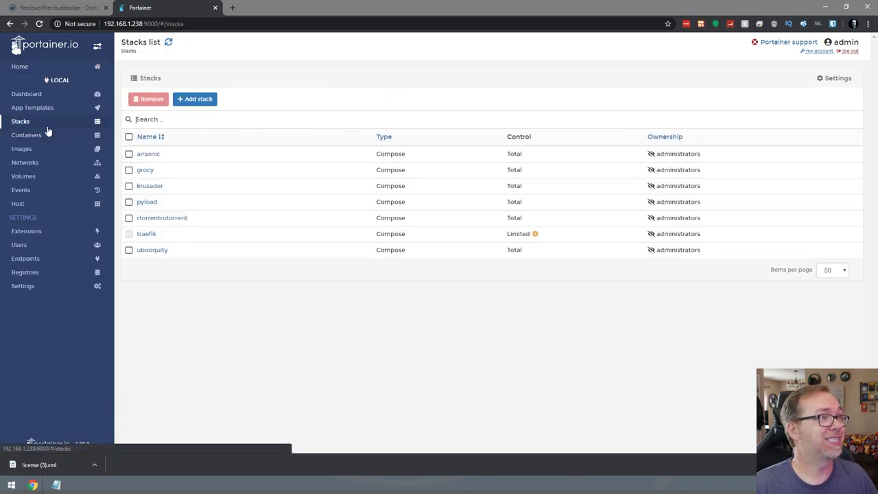
left_click(198, 99)
left_click(369, 312)
type("--- version: \"2\" services:   filecloud:     image: filecloud/filecloudocker     container_name: filecloud     labels:       - traefik.enable=true       - traefik.http.routers.filecloud.rule=Host(`mycloud.dbtechdemo.com`)       - traefik.http.routers.filecloud.entrypoints=web       - traefik.http.services.filecloud.loadbalancer.server.port=80     networks:       - web     volumes:       - /data/db:/var/lib/mongodb       - /data/solr:/opt/solr-5.3.1/server/solr/fccore       - /srv/dev-disk-by-label-FILES/FileCloud:/cloudstorage     restart: unless-stopped")
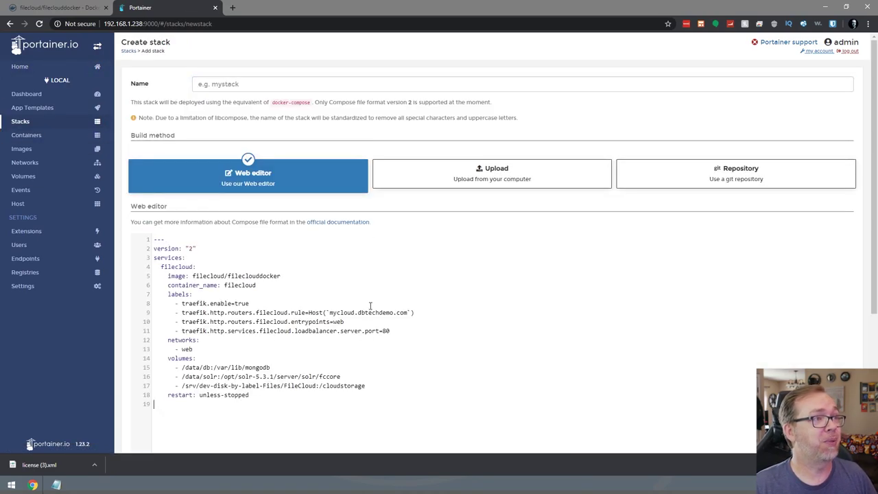
double_click(255, 277)
key("ctrl+c")
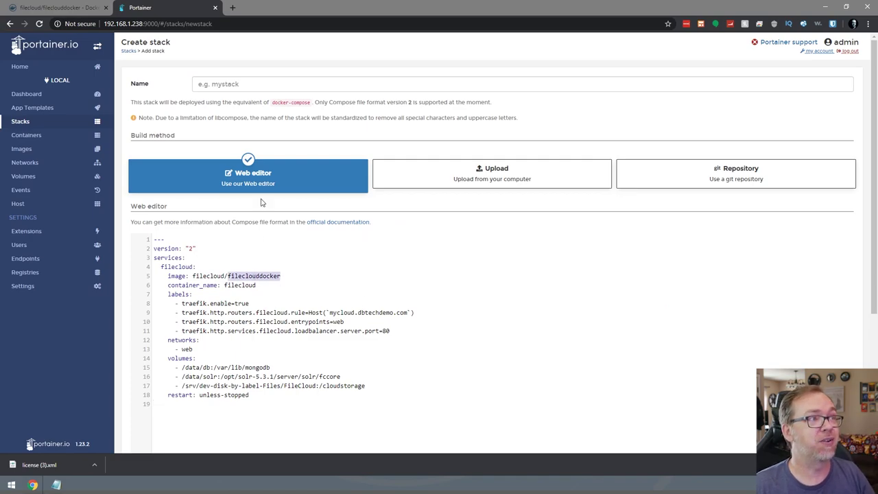
left_click(254, 81)
key("ctrl+v")
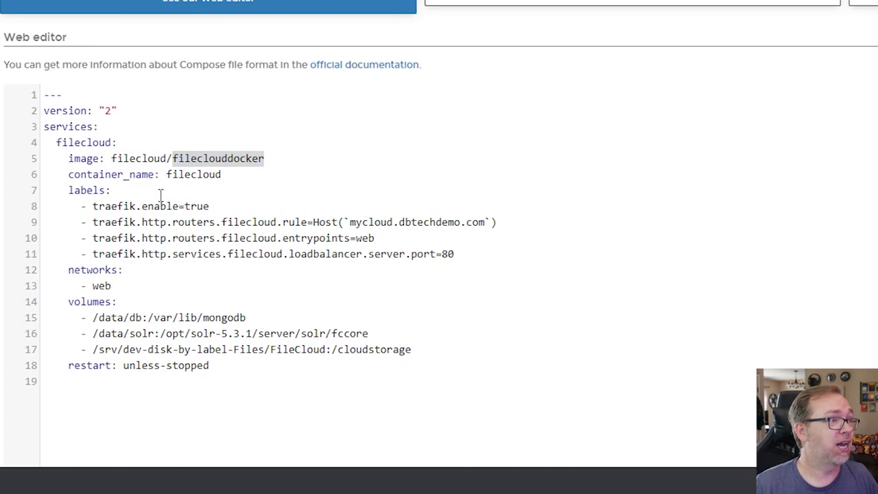
Review the Traefik labels and change the host rule to cloud.dbtechdemo.com.
left_click_drag(220, 174, 43, 95)
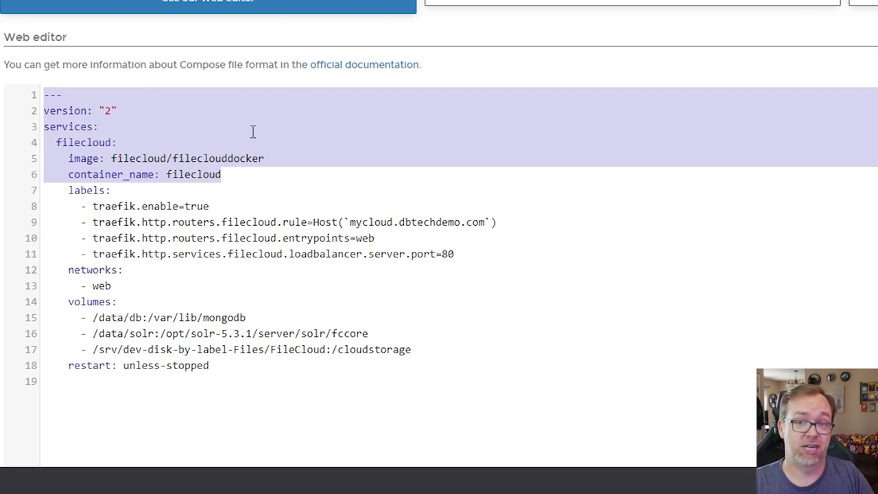
left_click_drag(68, 190, 481, 253)
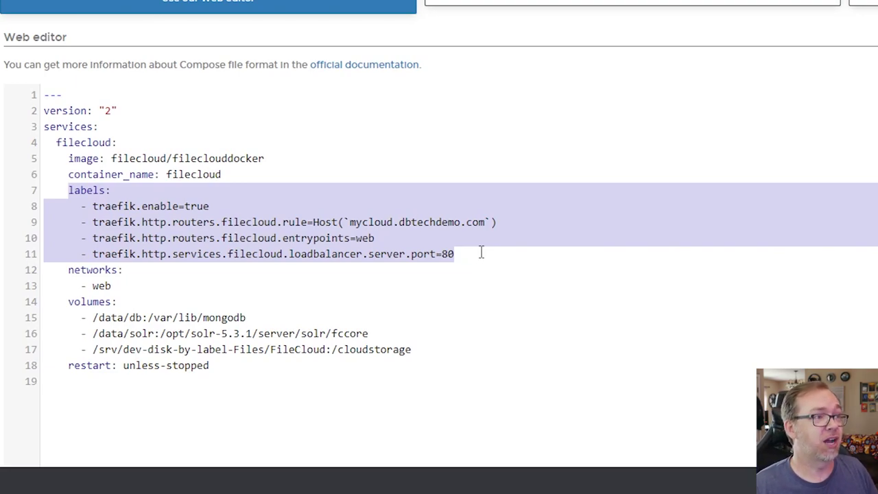
left_click(109, 200)
left_click_drag(94, 206, 215, 203)
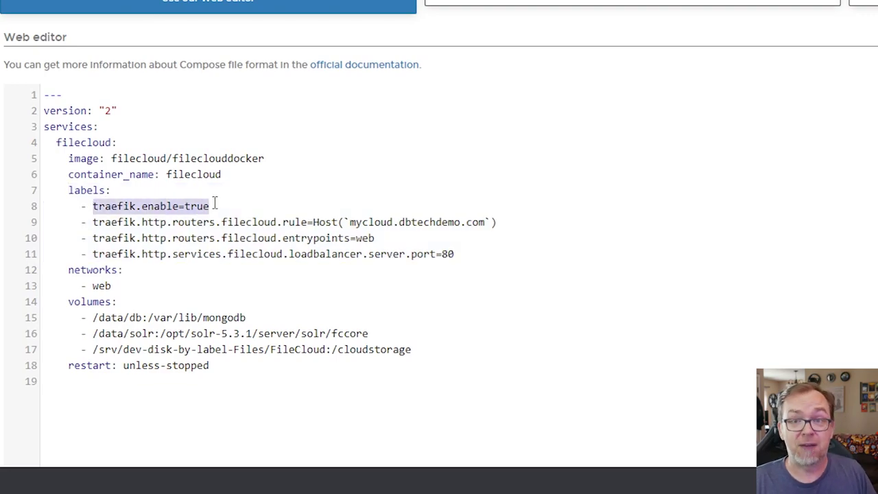
left_click(247, 222)
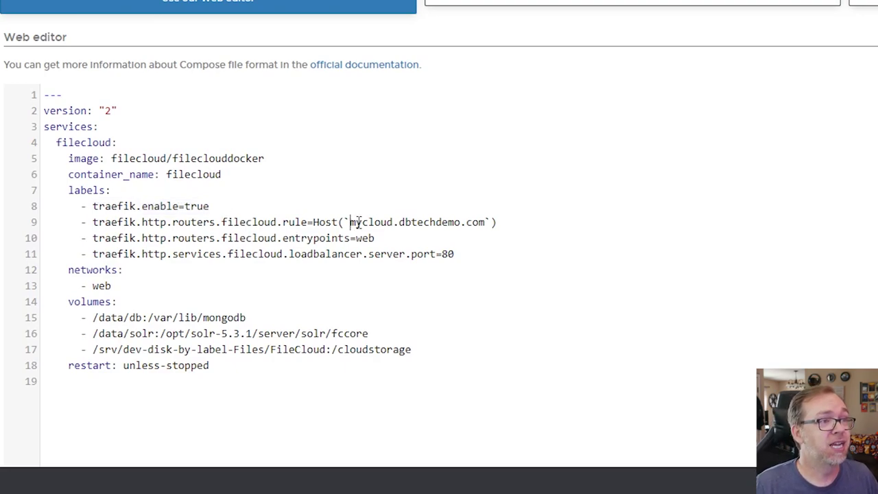
left_click_drag(350, 222, 484, 222)
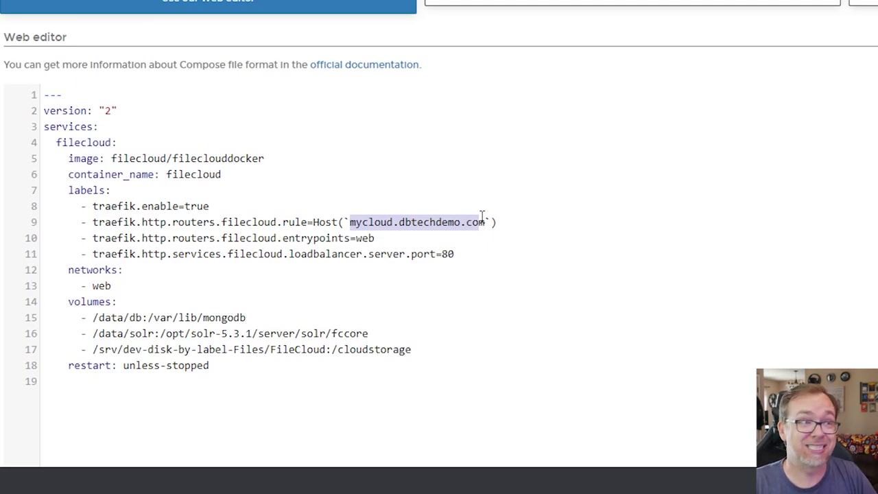
left_click(368, 222)
key("BackSpace")
key("BackSpace")
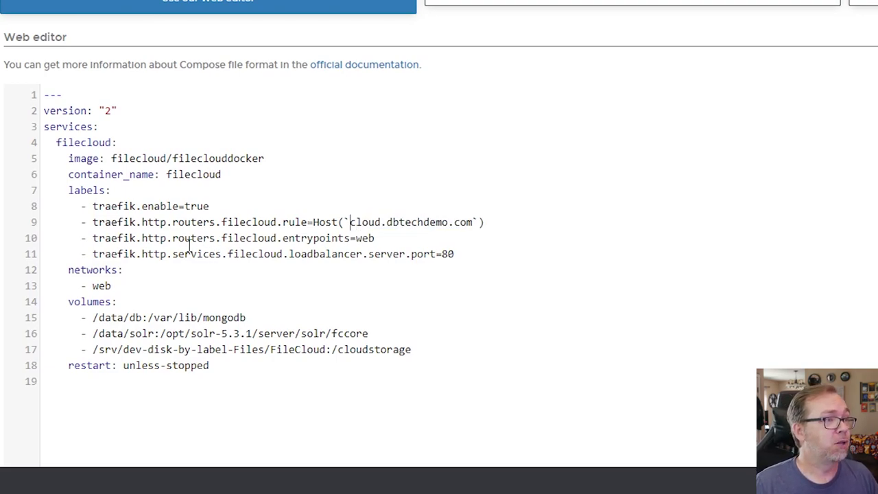
Review the web entrypoint, networks, and the mongodb, solr and FileCloud storage volumes.
left_click_drag(356, 238, 382, 238)
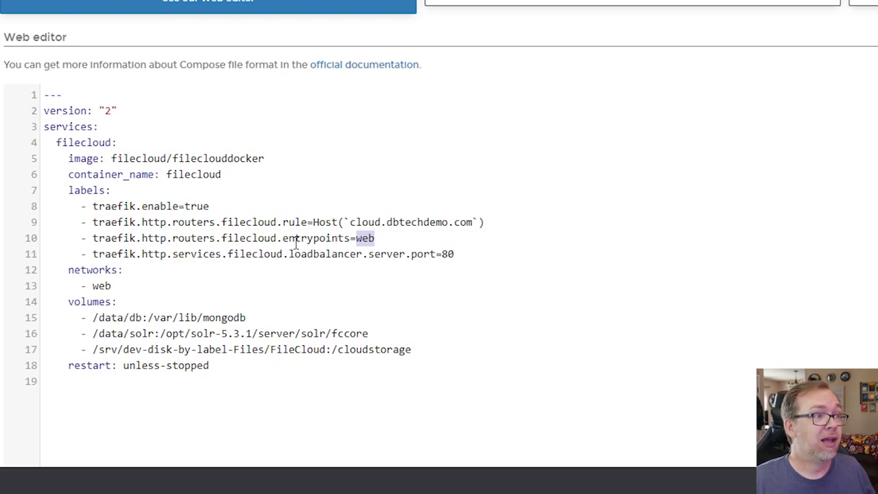
left_click_drag(69, 270, 148, 287)
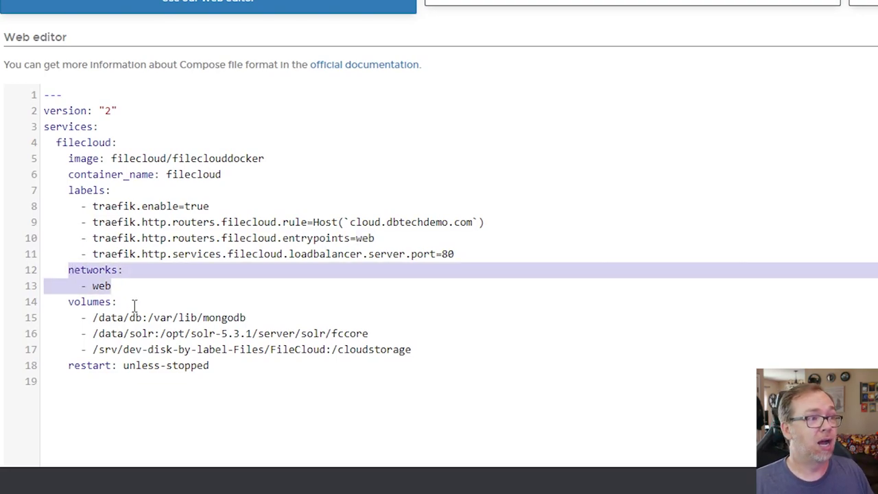
left_click_drag(93, 317, 265, 315)
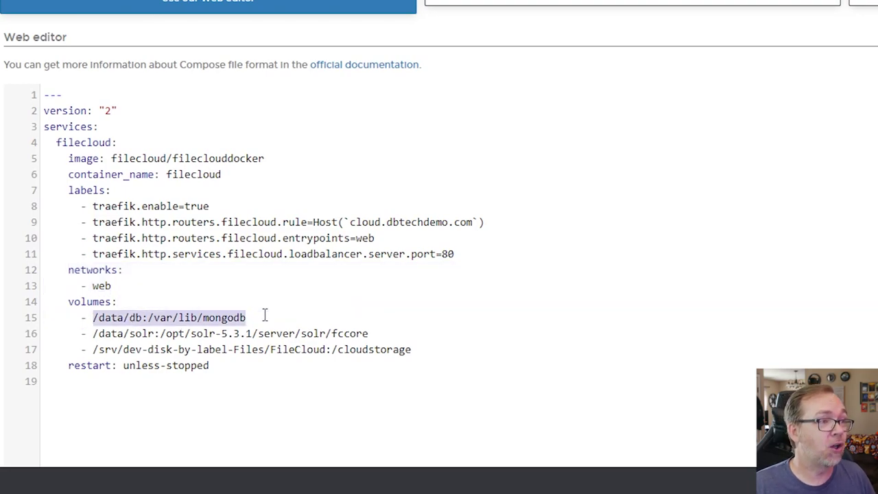
left_click_drag(93, 333, 397, 341)
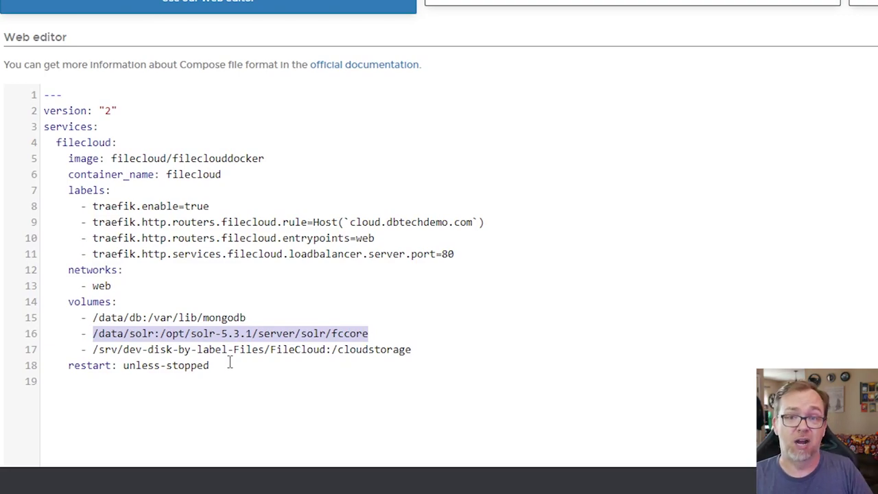
left_click_drag(93, 349, 334, 351)
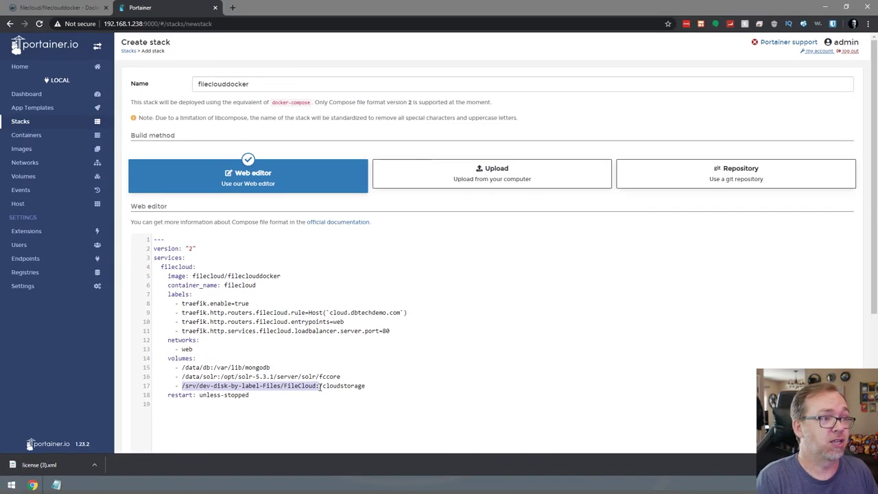
key("ctrl+t")
Sign in to OpenMediaVault at 192.168.1.238:81 as admin and open Shared Folders.
type("19")
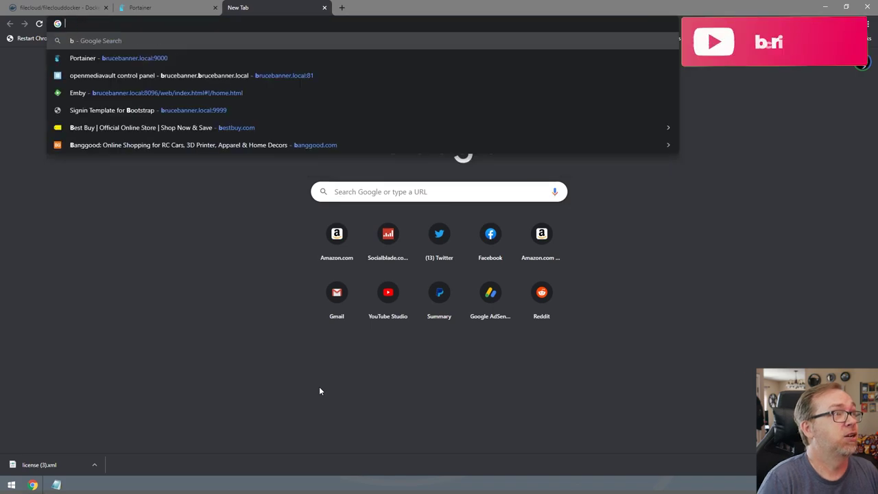
type("2.168.1.238:81")
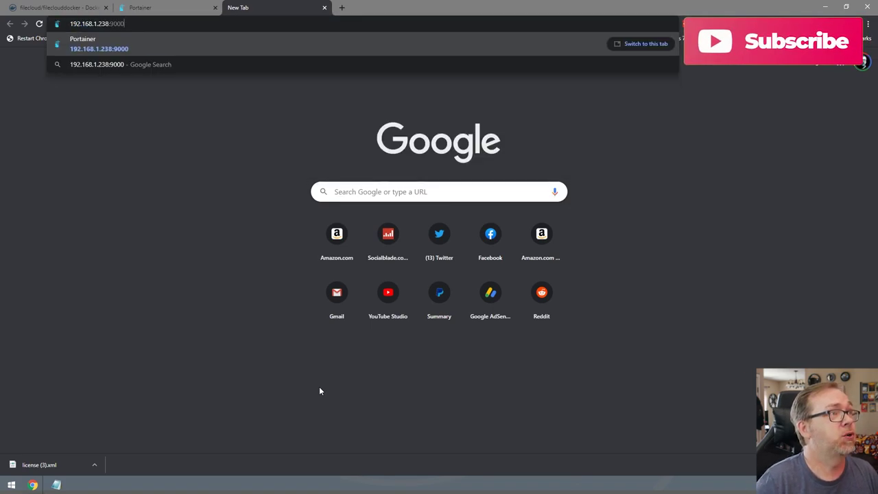
key("Return")
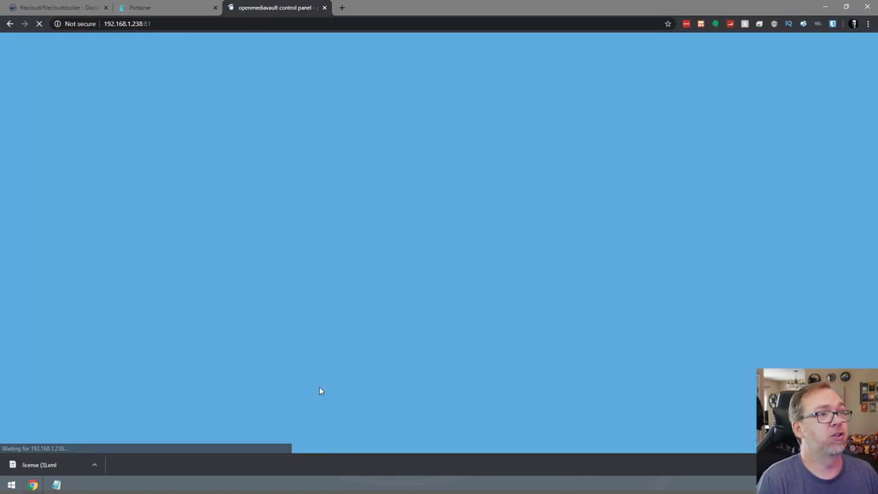
type("admin")
key("Tab")
key("BackSpace")
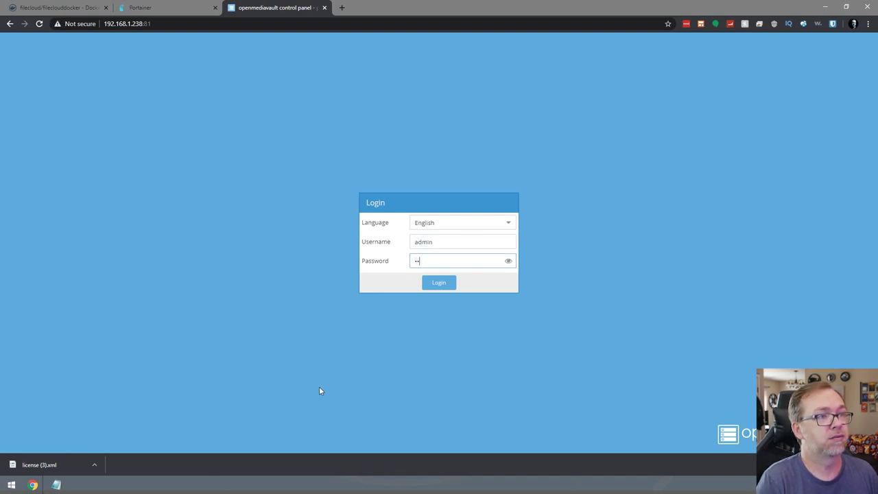
key("Return")
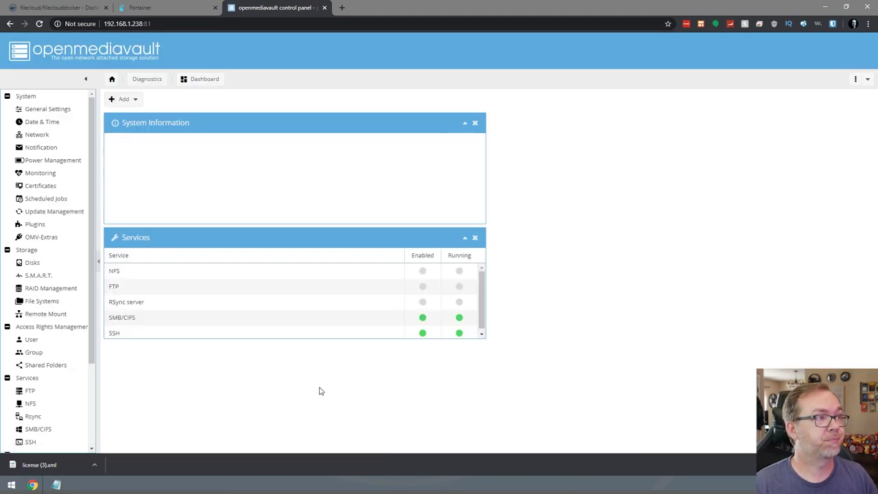
left_click(49, 365)
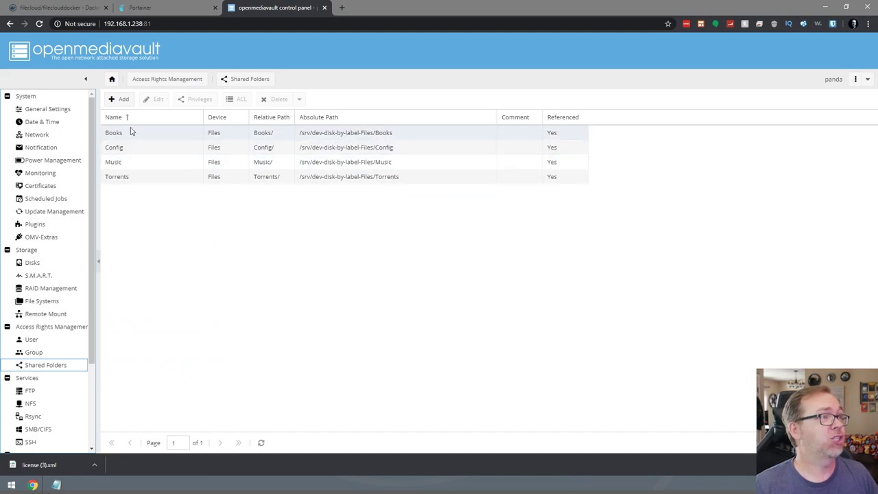
Grab the folder name FileCloud from Portainer's compose editor.
left_click(139, 7)
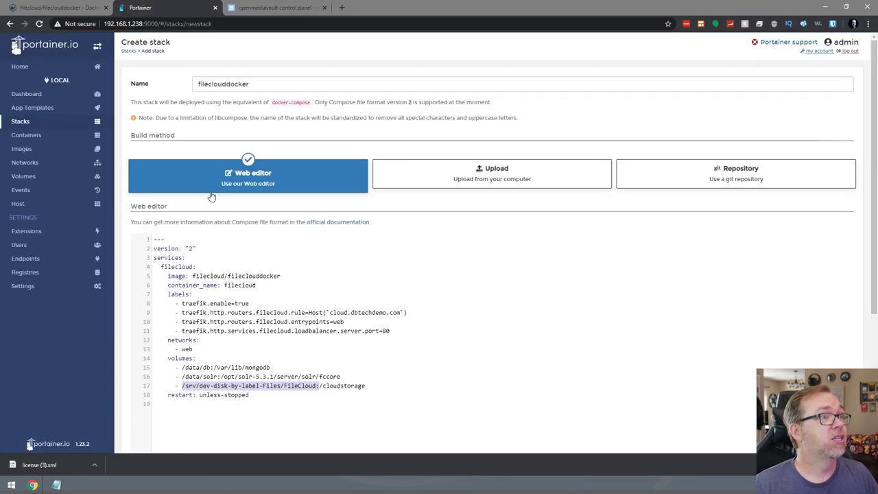
double_click(300, 386)
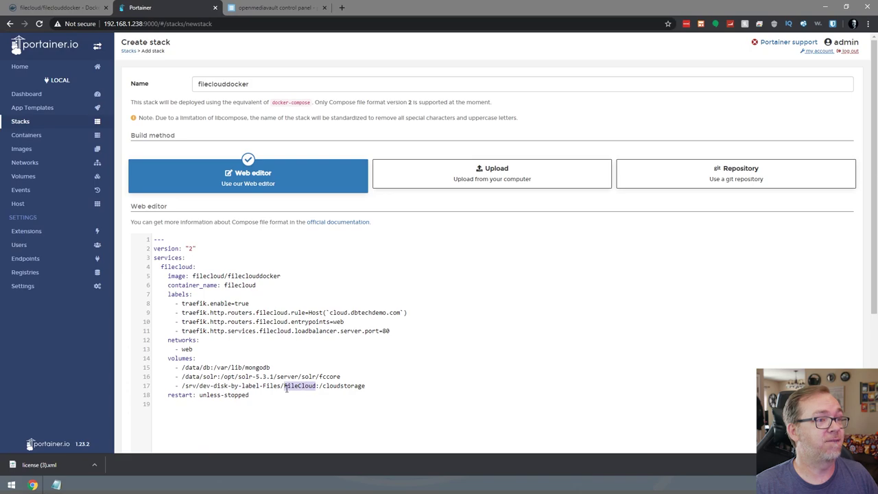
left_click(274, 8)
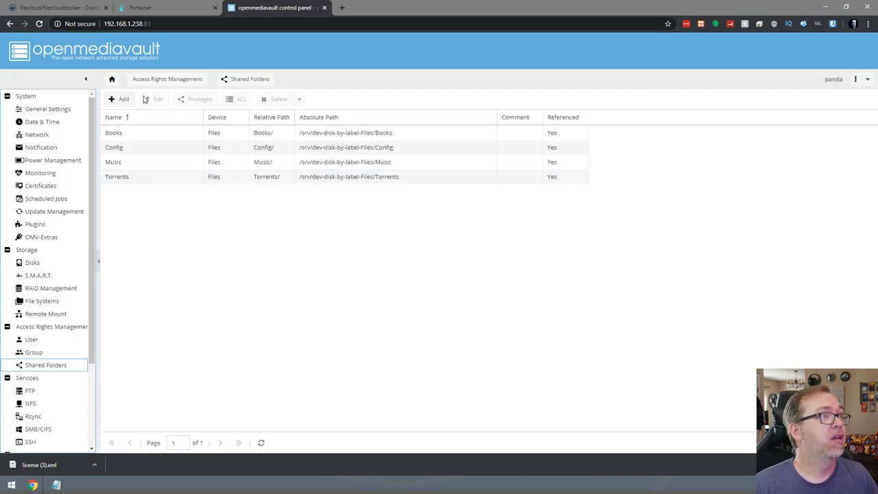
Create a FileCloud shared folder on the Files disk with everyone read/write access.
left_click(125, 100)
left_click(266, 184)
key("ctrl+v")
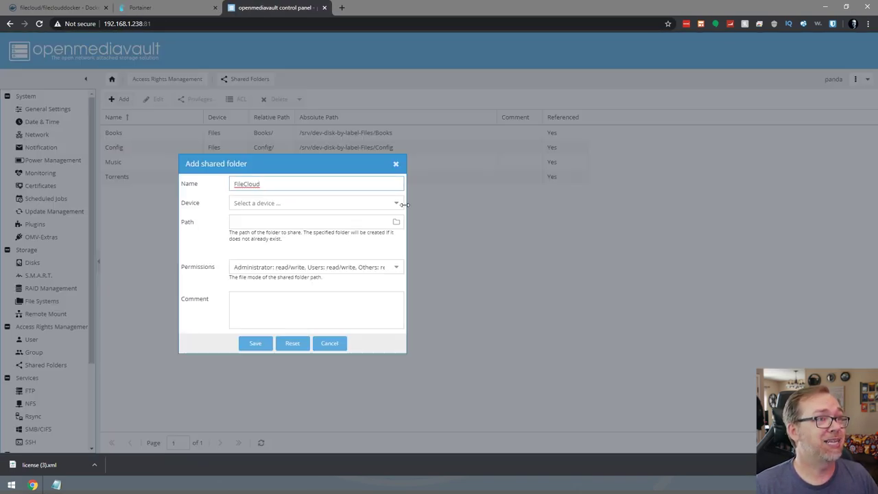
left_click(384, 204)
left_click(309, 217)
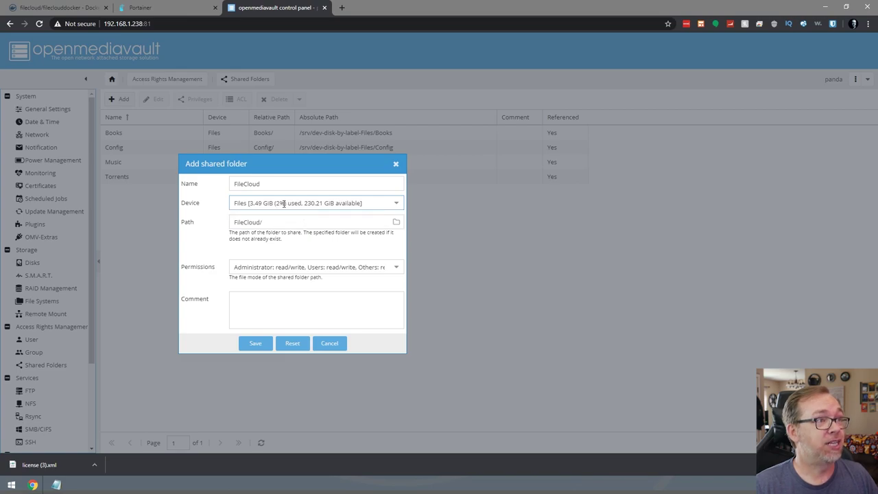
left_click(332, 267)
scroll(295, 378, "down", 1)
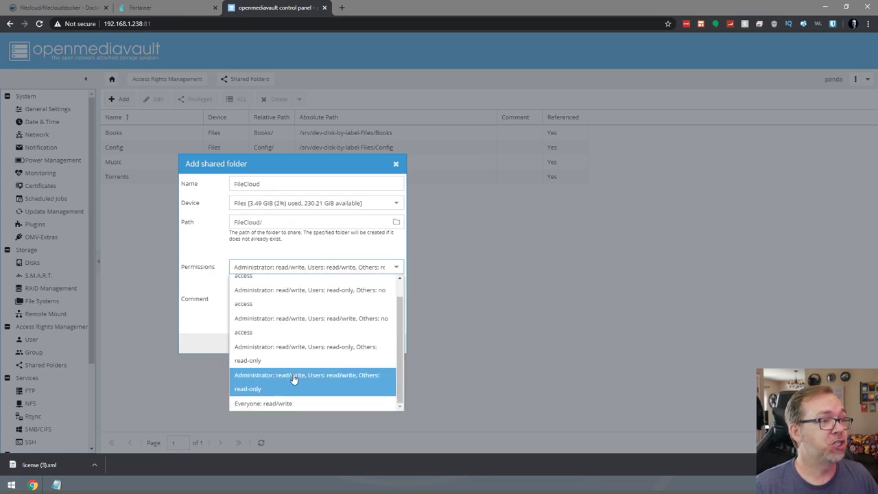
left_click(282, 403)
left_click(255, 344)
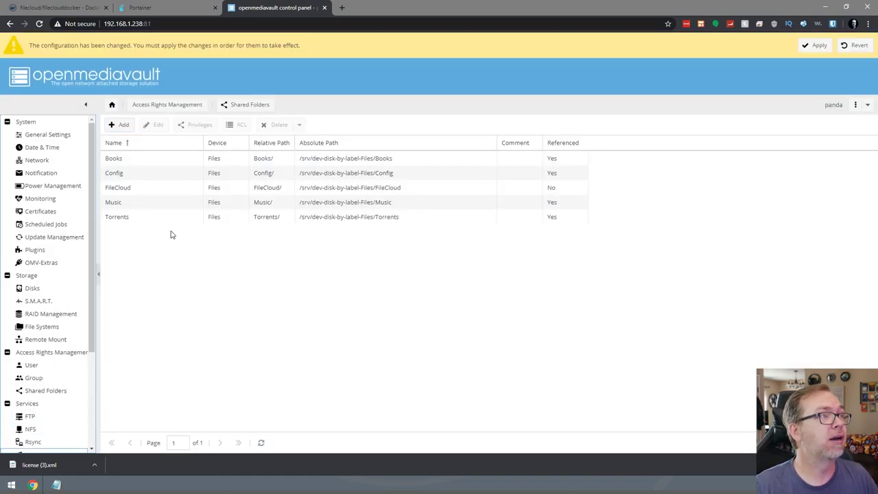
Add a guest-only SMB/CIFS share for FileCloud and apply the configuration changes.
scroll(61, 329, "down", 3)
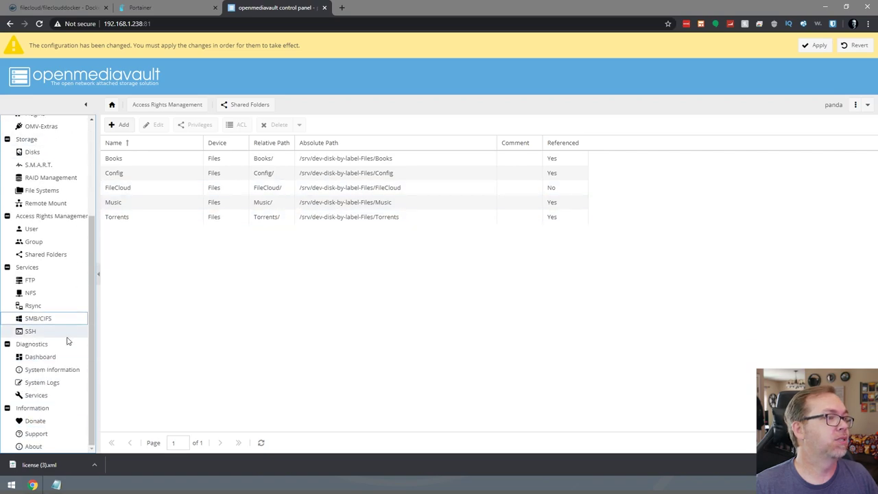
left_click(33, 319)
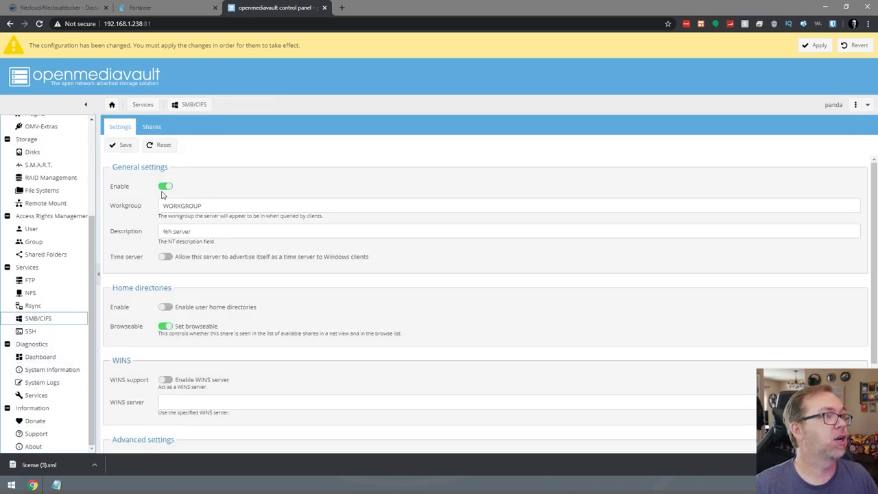
left_click(152, 127)
left_click(123, 147)
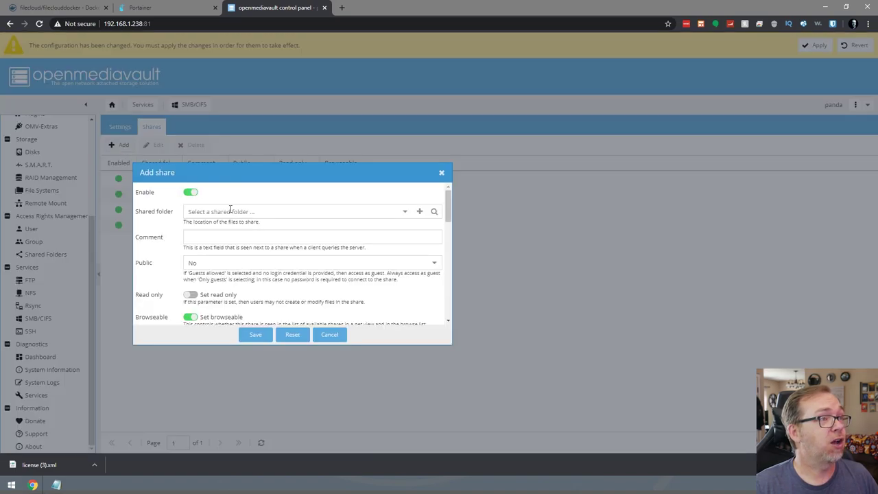
left_click(408, 214)
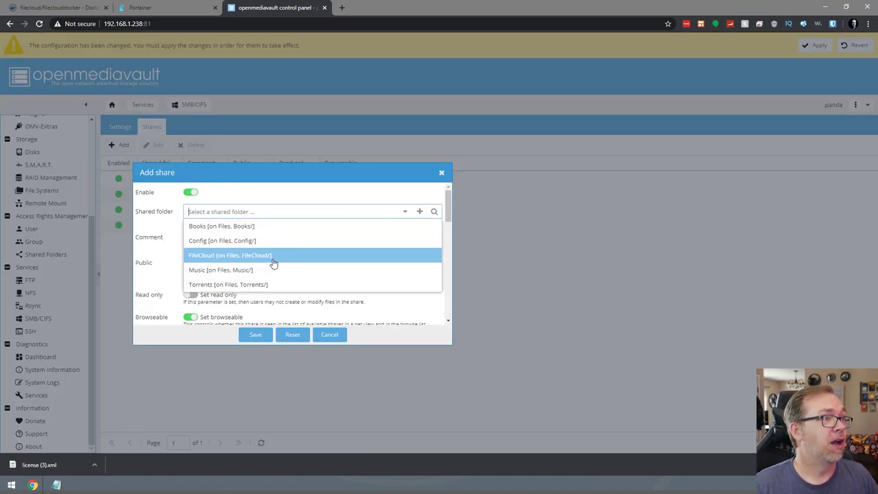
left_click(273, 257)
left_click(206, 263)
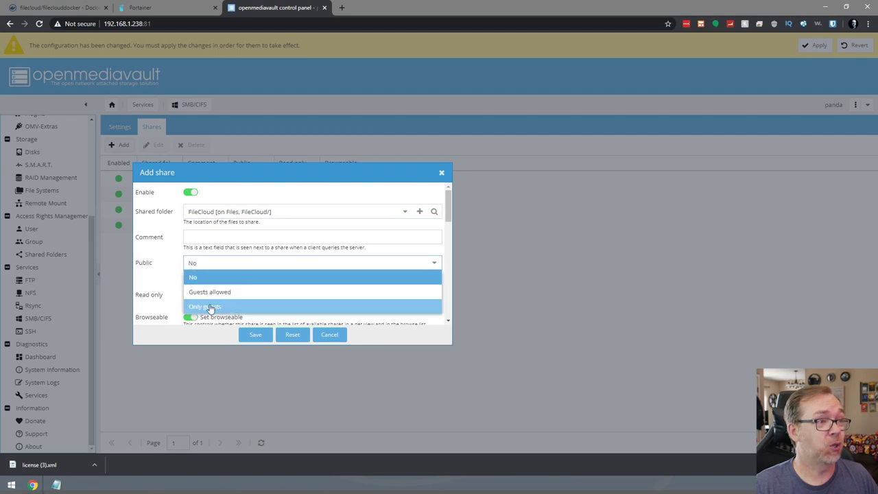
left_click(206, 307)
left_click(254, 335)
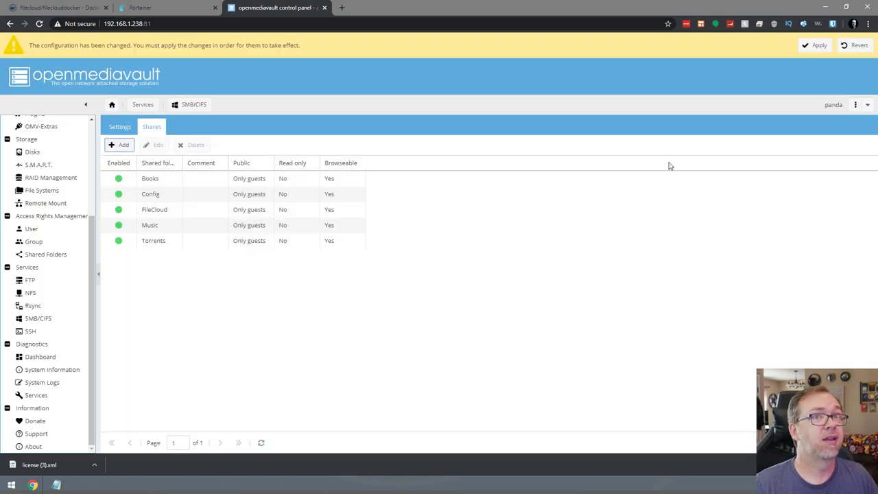
left_click(816, 45)
left_click(431, 266)
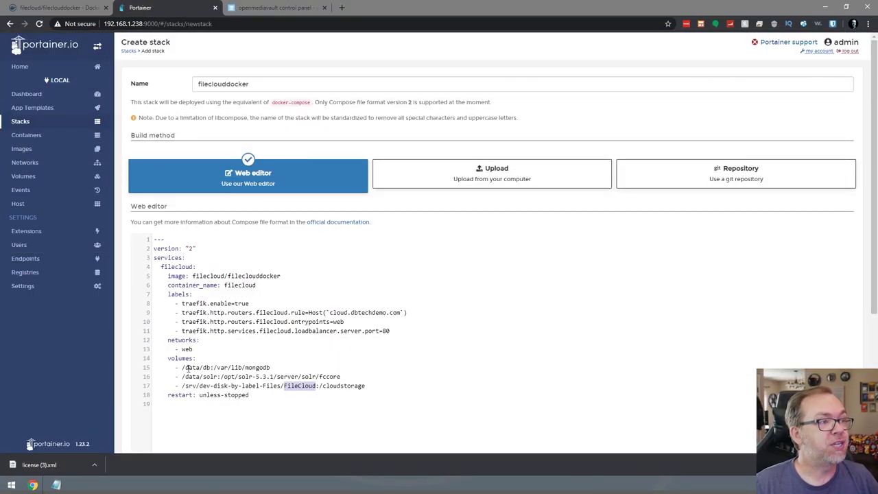
Mark volume lines 15–17 and select the /srv/dev-disk-by-label-Files/FileCloud host path.
left_click_drag(182, 367, 345, 375)
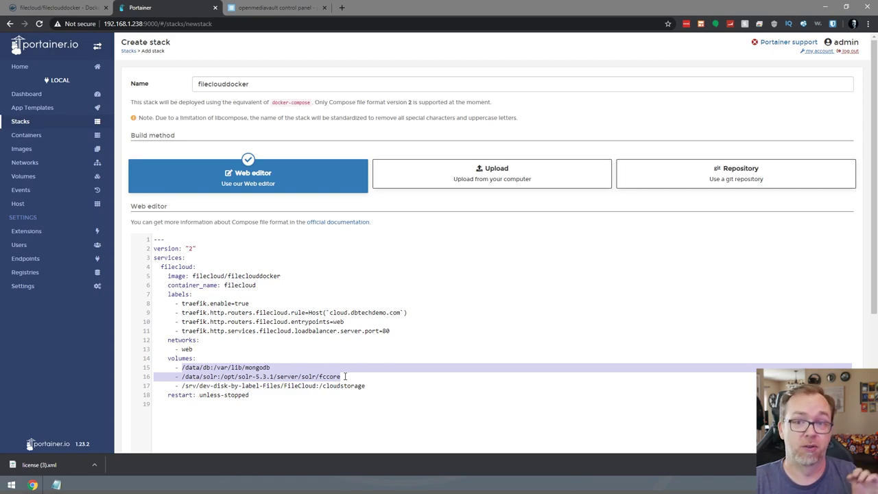
left_click_drag(182, 385, 319, 386)
key("ctrl+c")
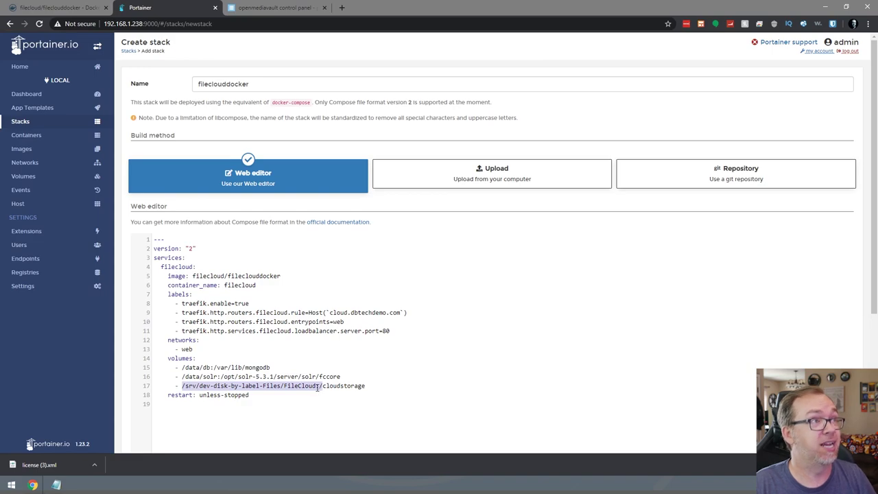
key("ctrl+Tab")
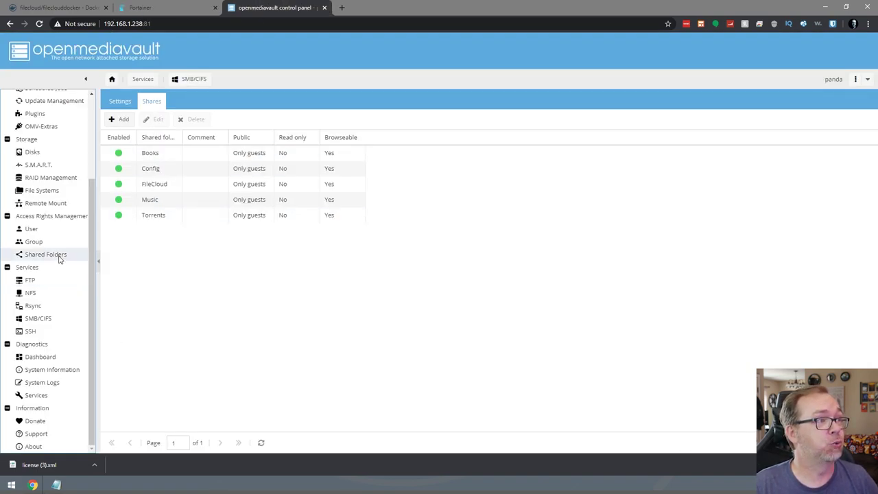
In OpenMediaVault Shared Folders, make the Absolute Path column visible.
left_click(59, 254)
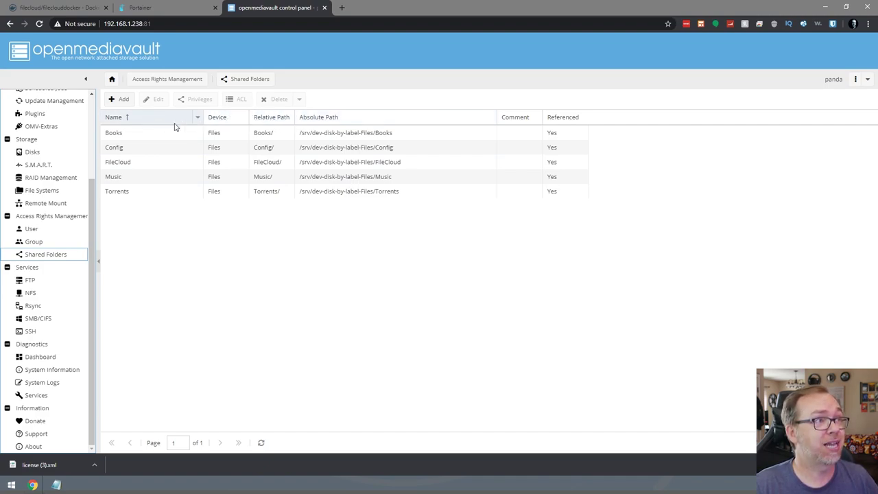
left_click(244, 118)
mouse_move(272, 166)
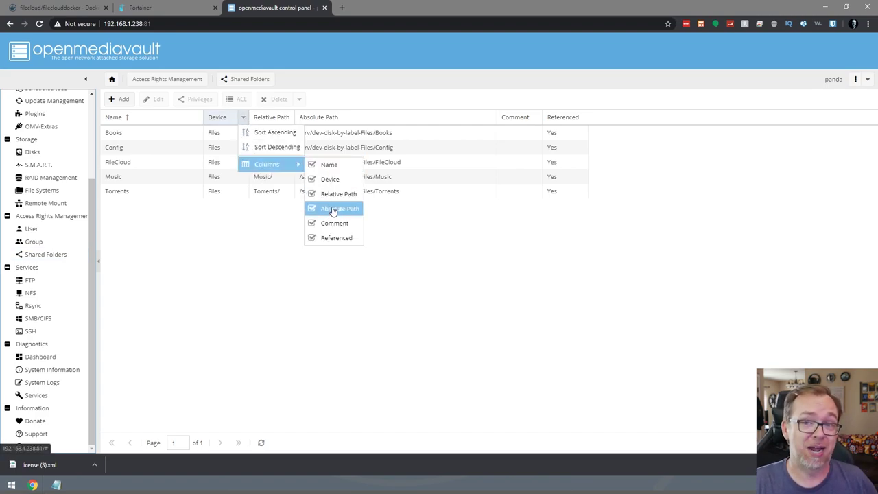
left_click(415, 249)
left_click(244, 118)
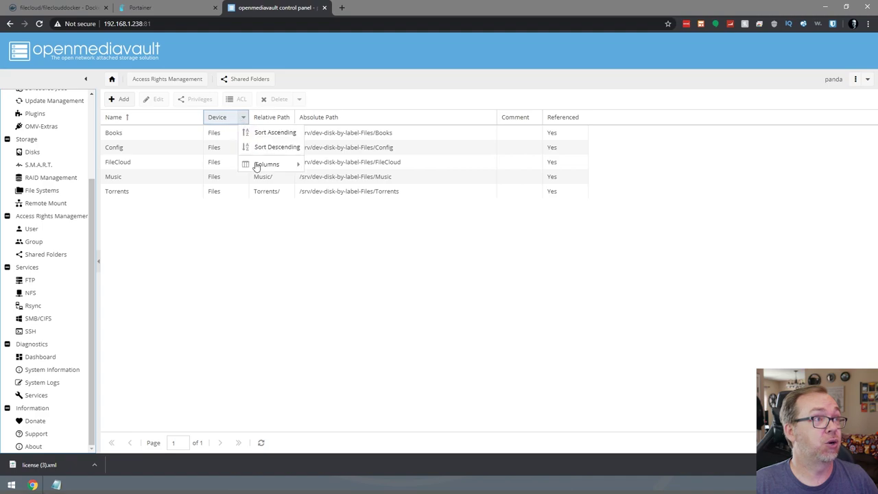
mouse_move(255, 166)
left_click(324, 208)
left_click(324, 208)
left_click(324, 209)
left_click(324, 208)
left_click(447, 243)
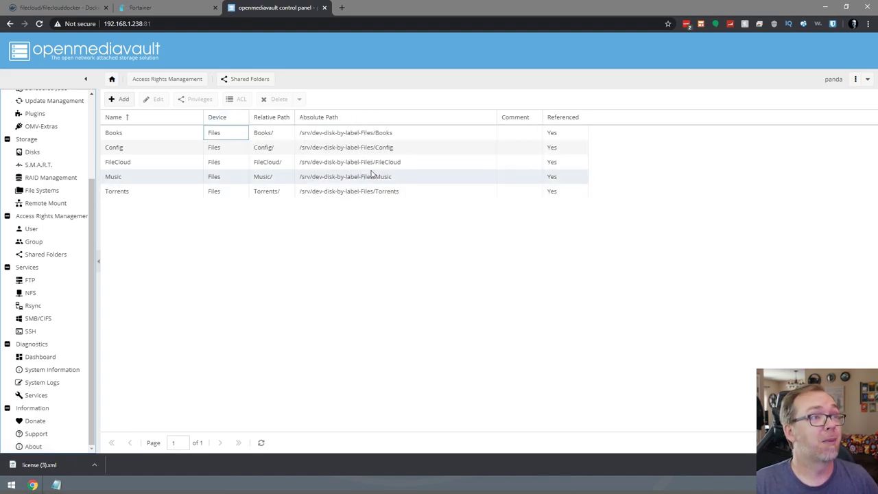
Inspect the FileCloud folder's absolute path and paste it into Portainer compose line 17.
left_click(370, 161)
right_click(369, 162)
key("Escape")
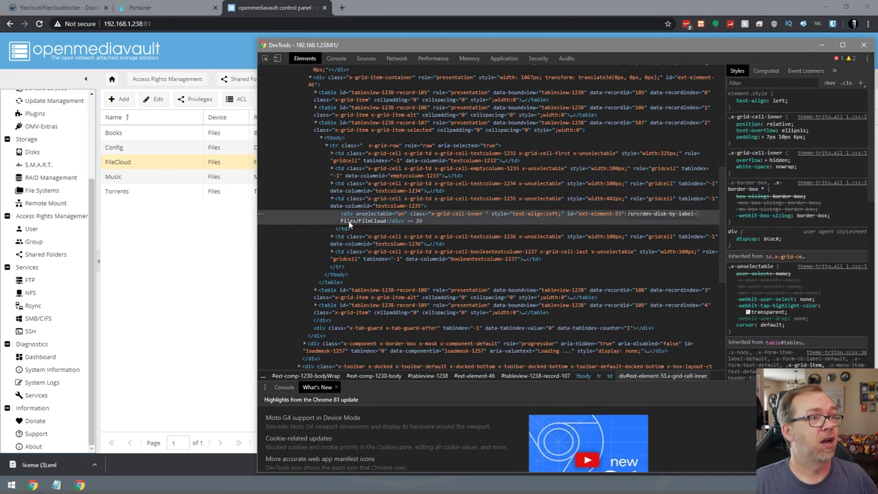
left_click(172, 7)
key("ctrl+v")
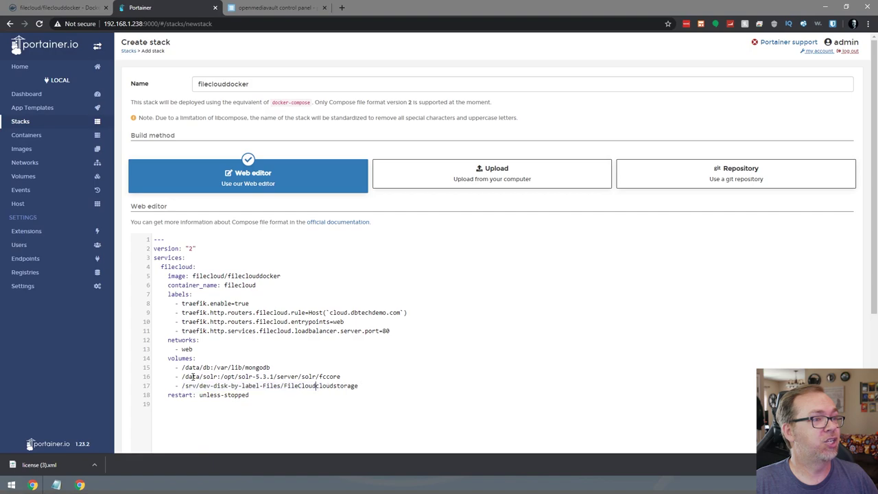
Undo the paste so compose line 17 keeps its original volume path.
key("ctrl+z")
key("shift+Left")
key("shift+Left")
key("Right")
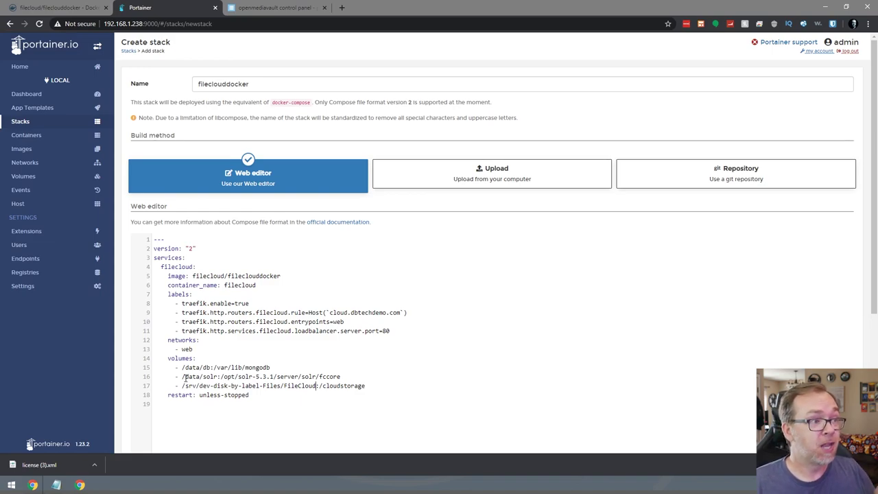
Review the Traefik labels block and deploy the fileclouddocker stack.
left_click(189, 423)
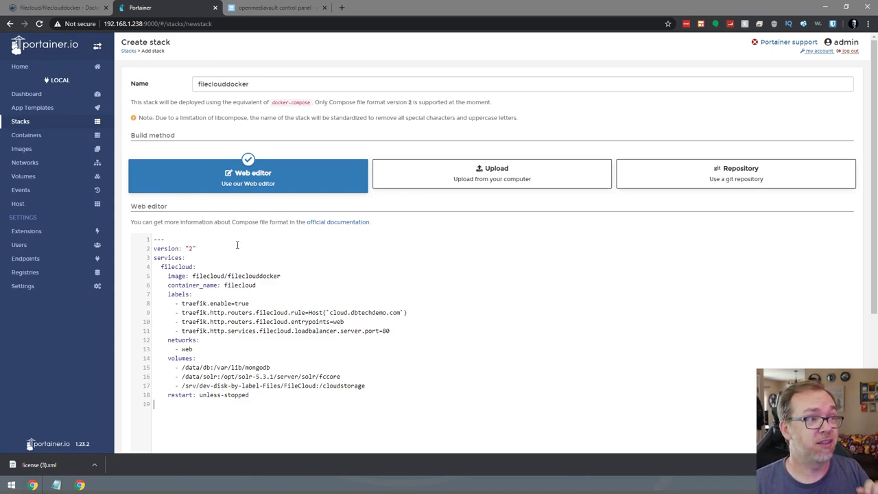
left_click_drag(167, 294, 439, 330)
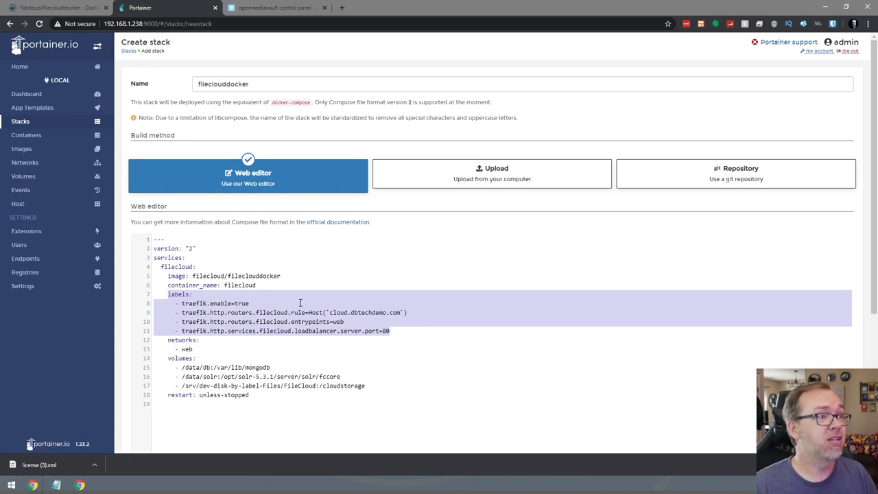
scroll(322, 316, "down", 3)
left_click(164, 422)
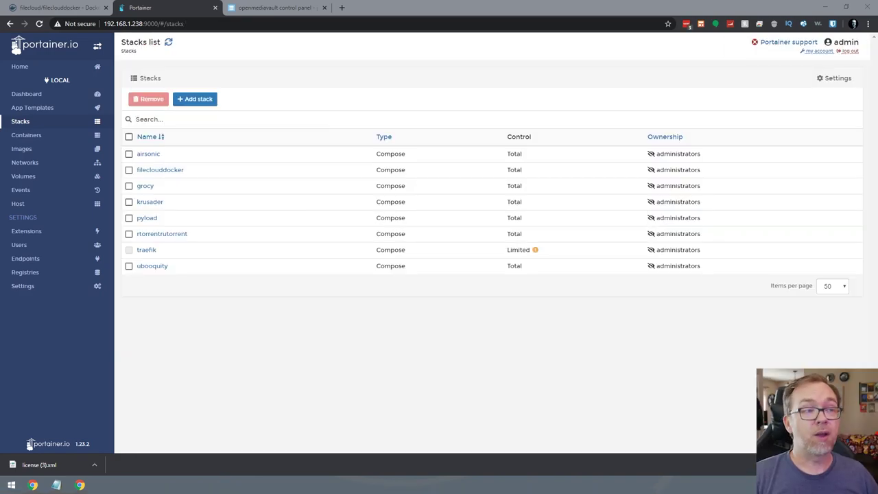
Open the fileclouddocker stack and view the filecloud container's logs.
left_click(153, 171)
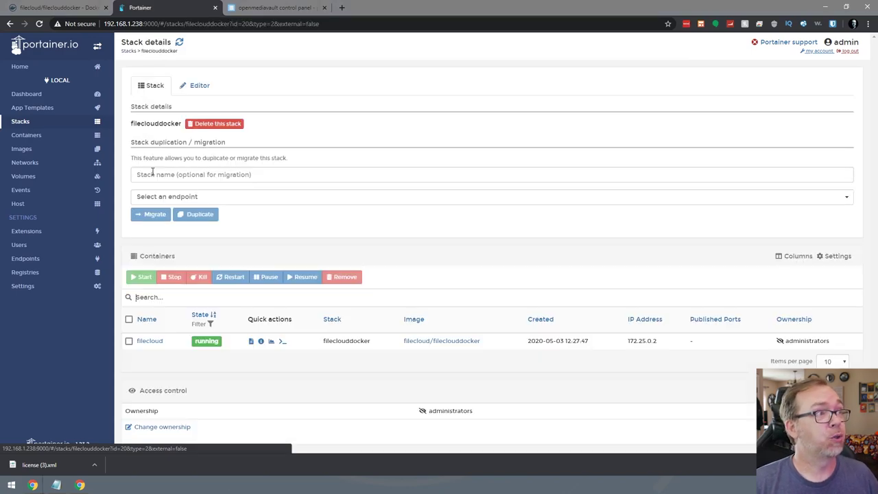
left_click(251, 341)
scroll(287, 344, "down", 1)
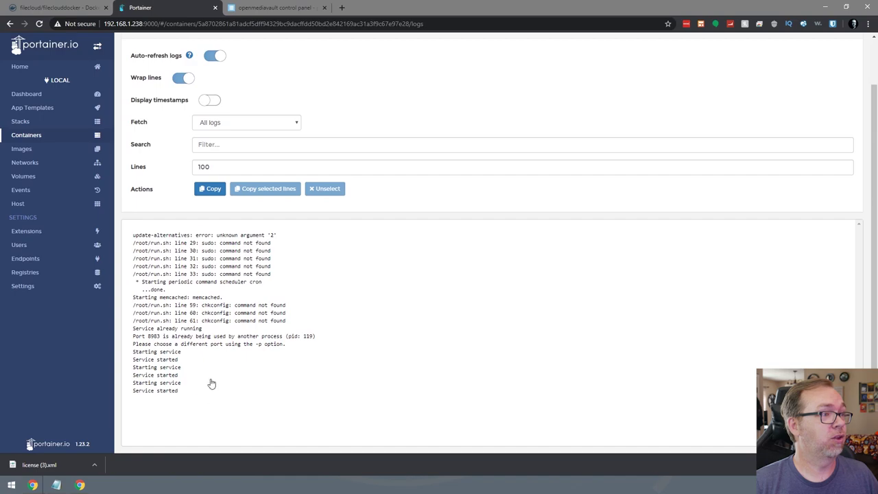
Open the filecloud container's details and review its labels, restart policy and volumes.
left_click(38, 137)
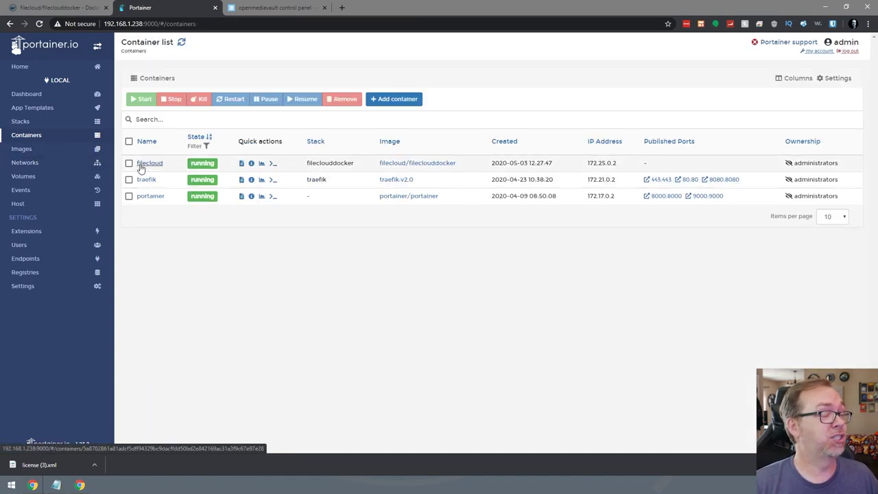
left_click(144, 165)
scroll(402, 320, "down", 5)
scroll(316, 326, "down", 4)
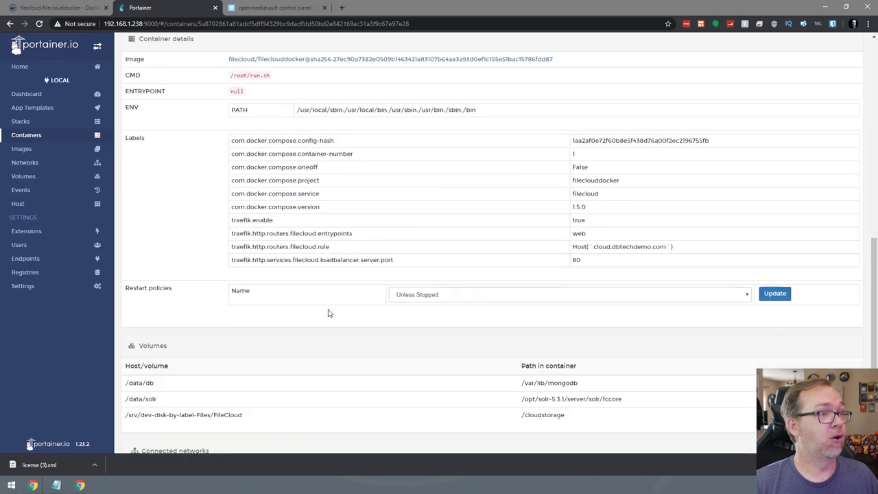
scroll(336, 301, "up", 9)
In a Duplicate/Edit copy of filecloud, set the network to web.
left_click(419, 108)
scroll(342, 330, "down", 3)
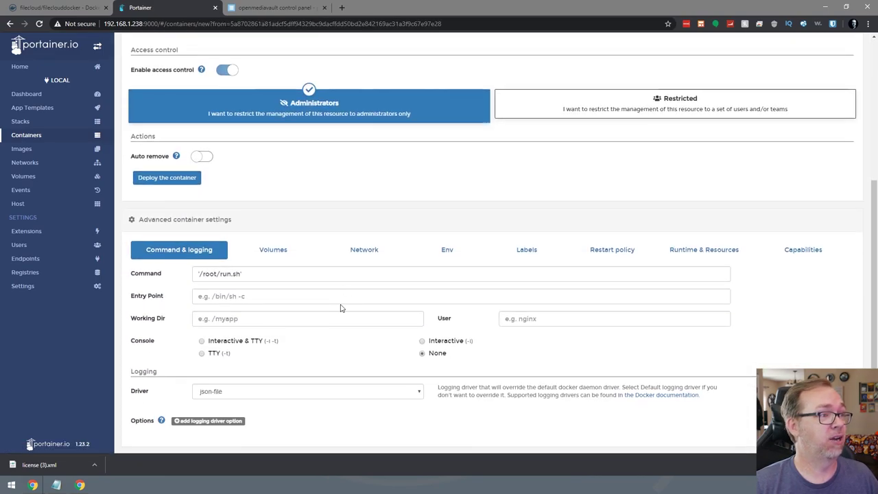
left_click(268, 251)
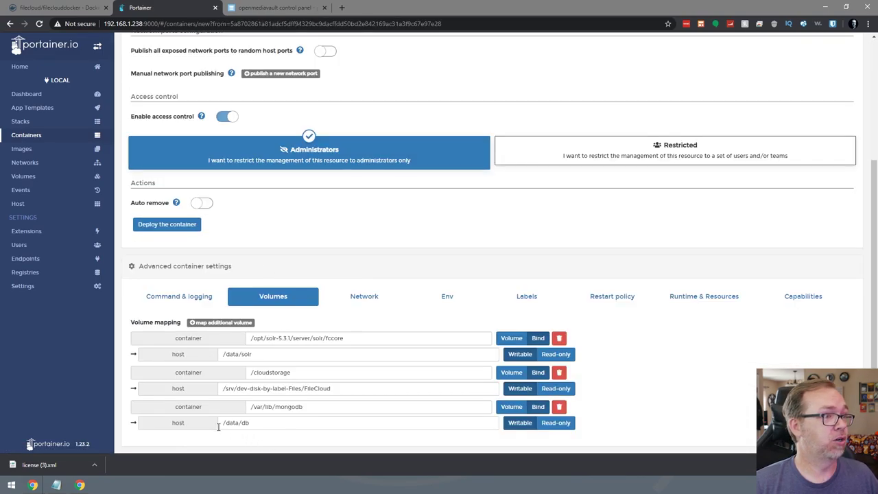
left_click(362, 301)
scroll(334, 310, "down", 1)
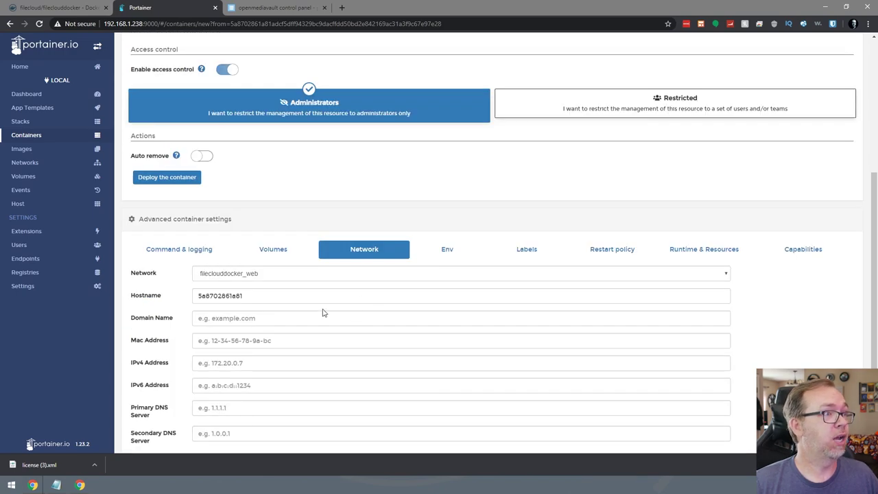
left_click(240, 274)
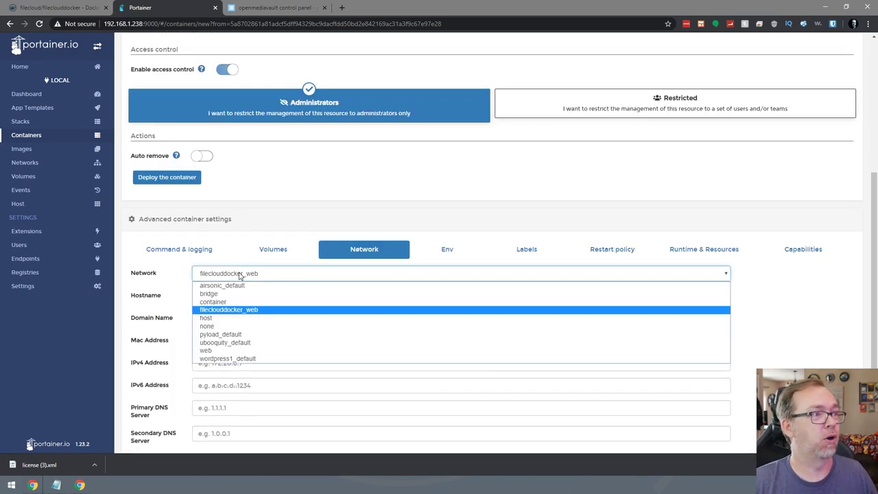
left_click(221, 346)
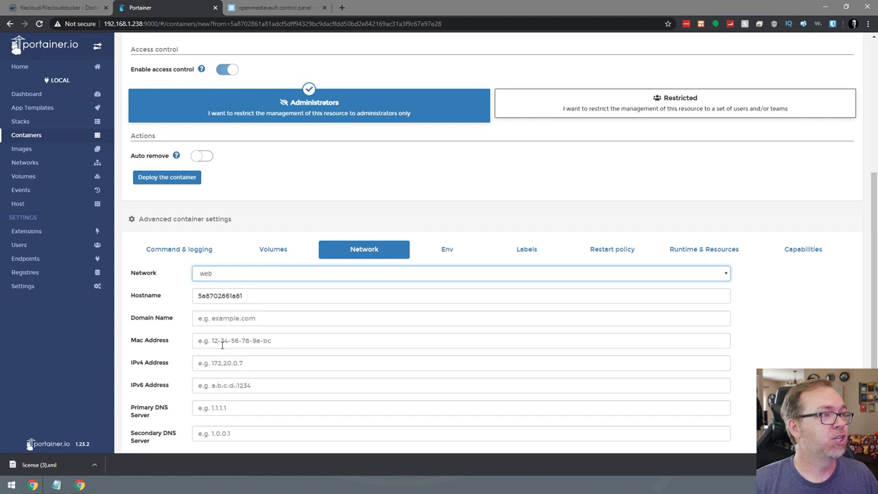
Check the Traefik labels, then deploy the container, replacing the existing filecloud.
left_click(436, 250)
left_click(522, 379)
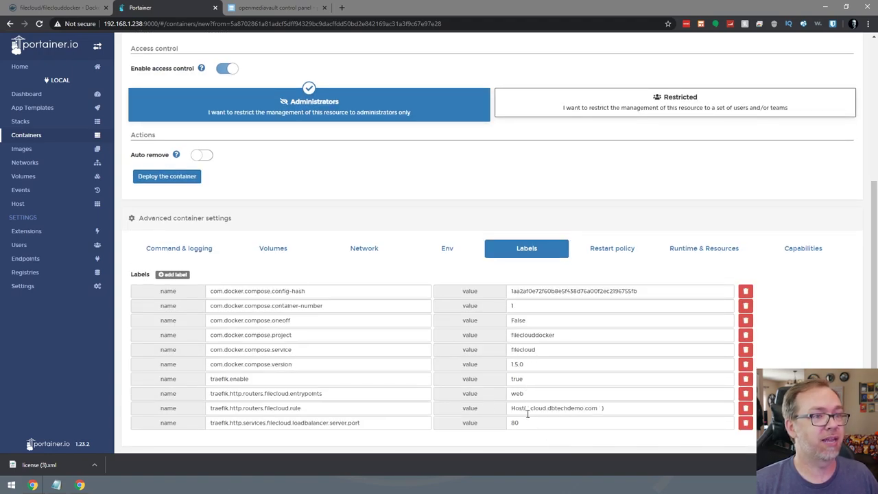
scroll(557, 250, "up", 1)
scroll(557, 250, "up", 3)
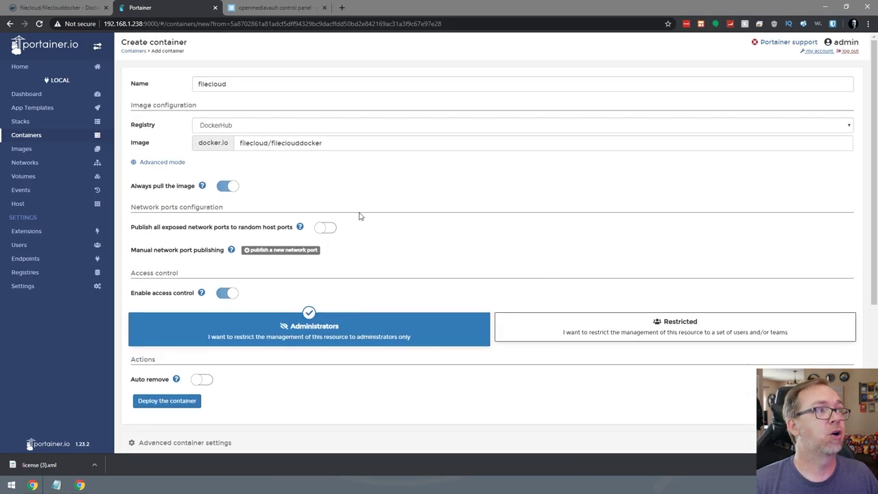
left_click(171, 404)
left_click(536, 327)
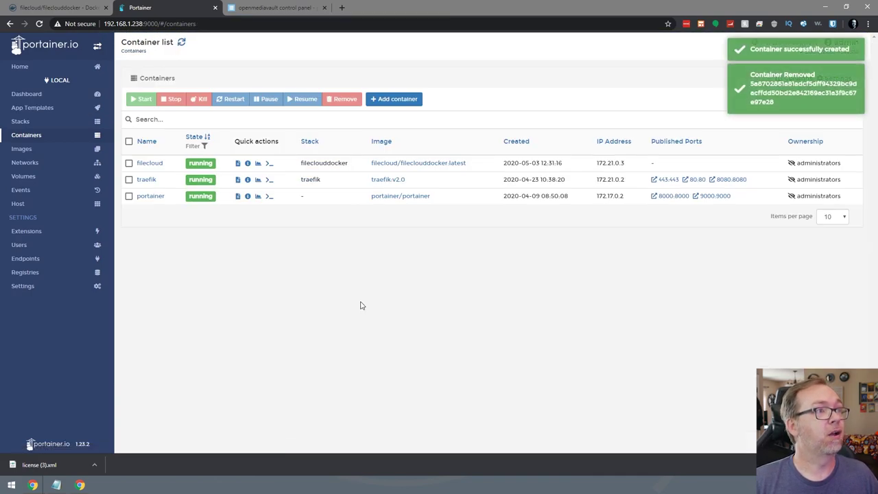
Check the filecloud logs and select cloud.dbtechdemo.com in the Notepad compose file.
left_click(237, 164)
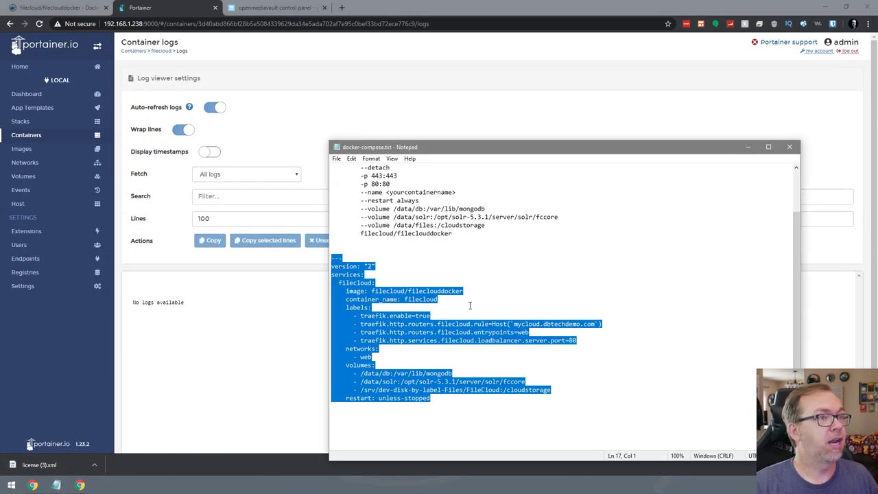
left_click(485, 354)
left_click_drag(521, 324, 595, 324)
key("ctrl+c")
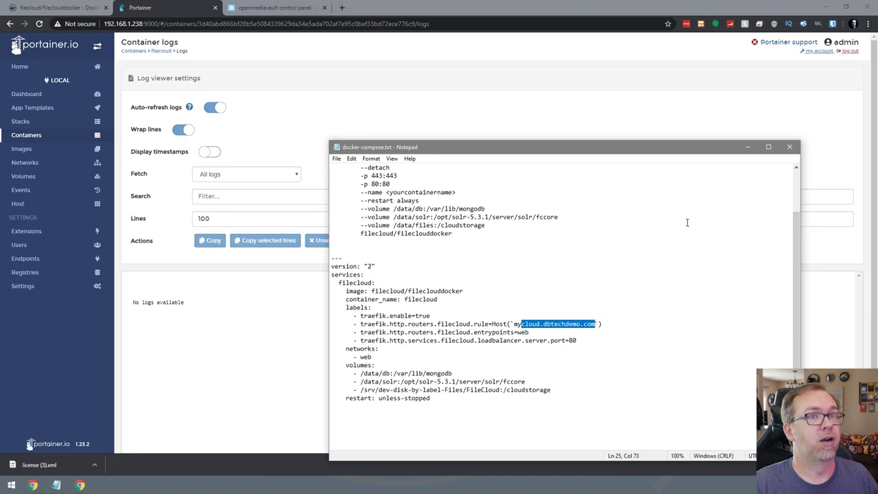
Back in the browser, start a new tab for the FileCloud domain.
key("alt+Tab")
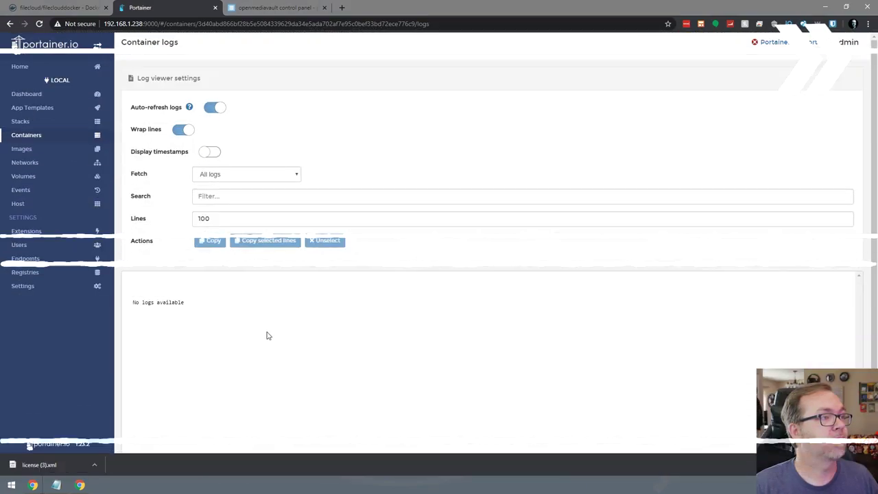
scroll(267, 334, "down", 1)
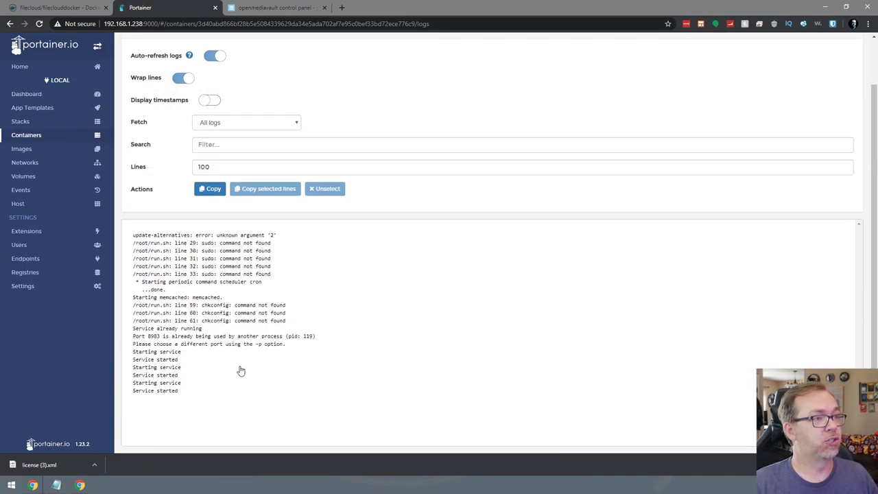
key("ctrl+t")
Load cloud.dbtechdemo.com and change the URL path from /ui/core/ to /ui/admin/.
type("cloud.dbtechdemo.com")
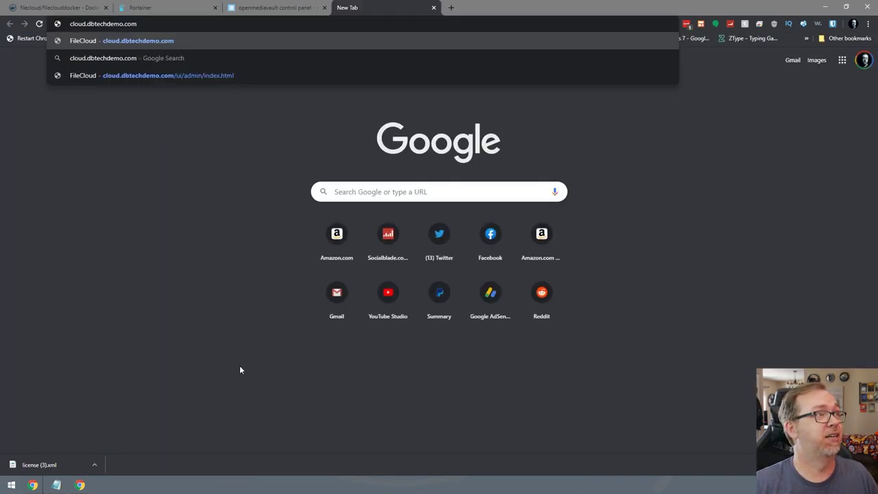
key("Return")
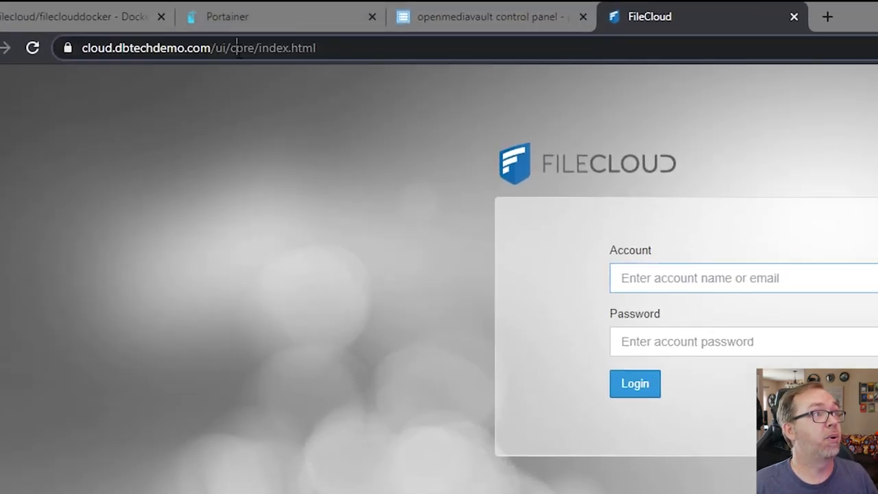
double_click(150, 27)
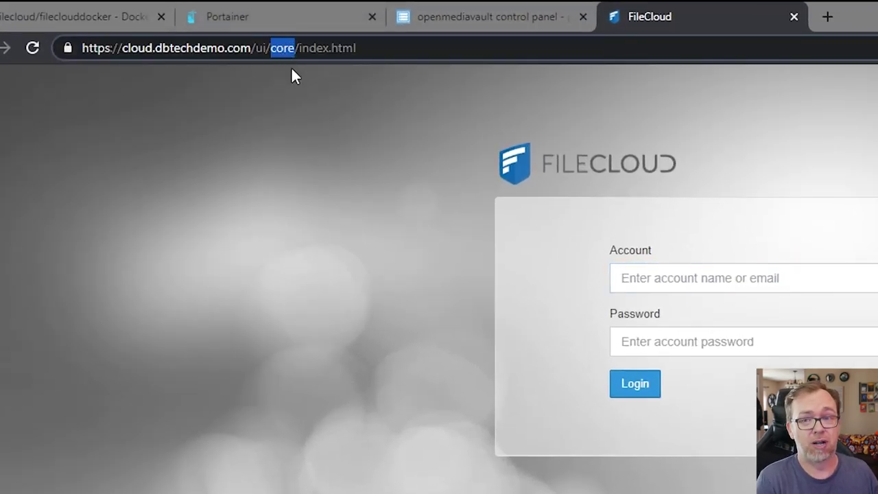
type("admin")
key("Return")
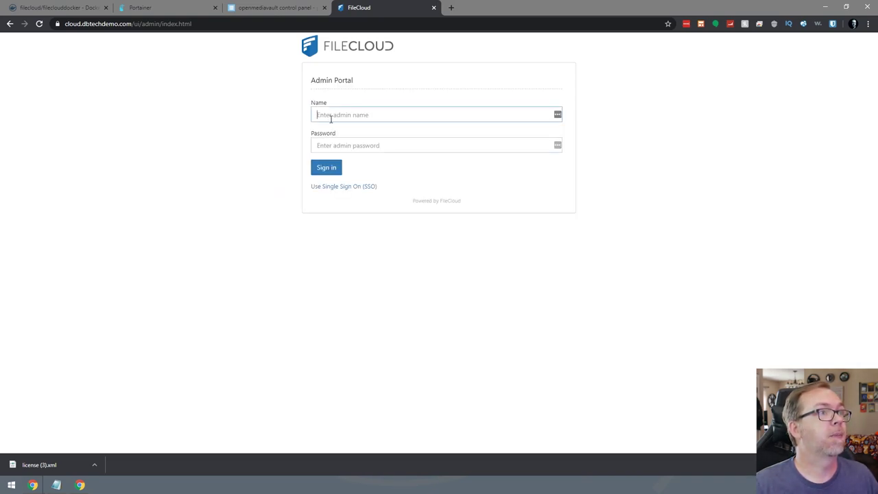
Sign in to the admin portal with the admin username and password.
type("admin")
key("Tab")
type("password")
key("Return")
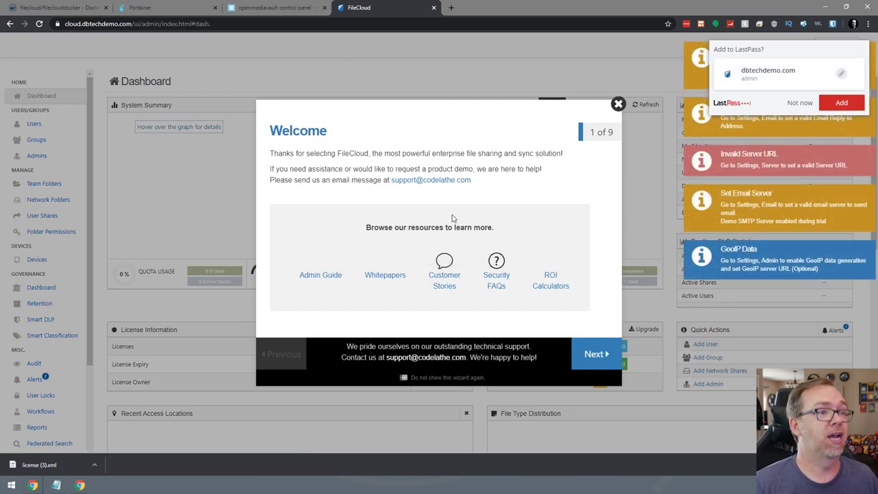
Close the Welcome wizard and install license (3).xml from Downloads (5 users, expires 17-May-2020).
left_click(799, 103)
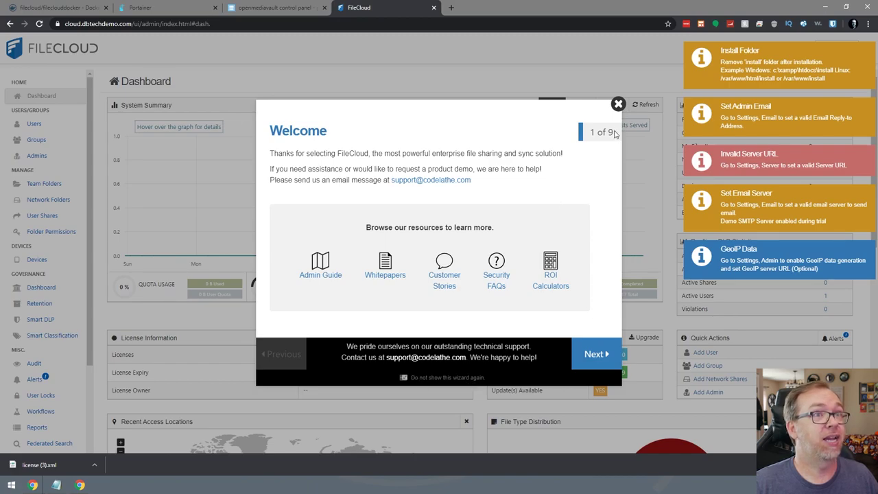
left_click(618, 104)
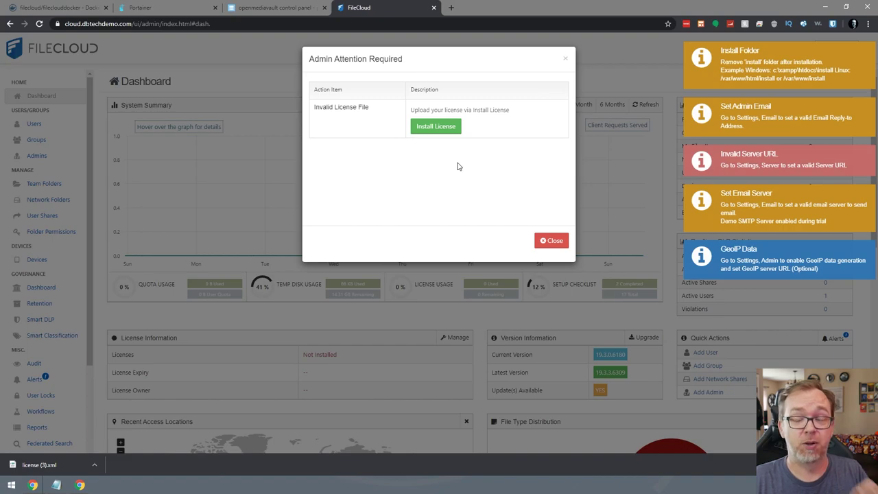
left_click(447, 128)
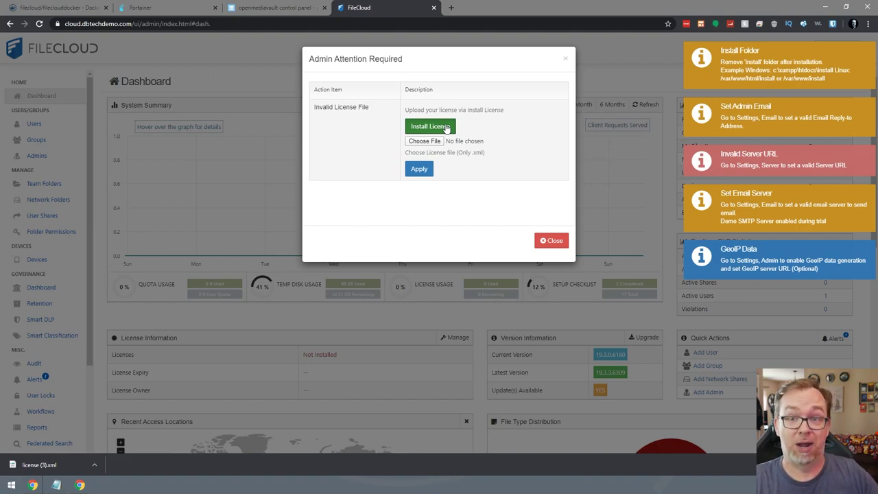
left_click(420, 141)
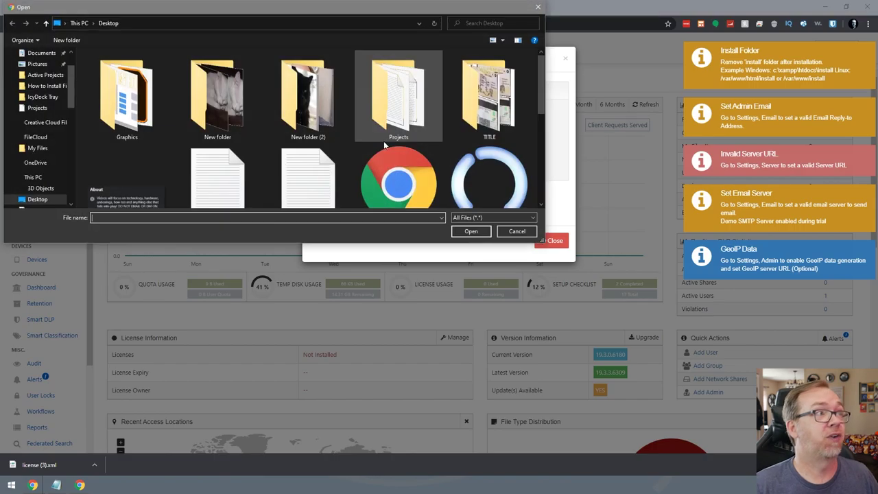
left_click(41, 81)
double_click(404, 90)
left_click(418, 169)
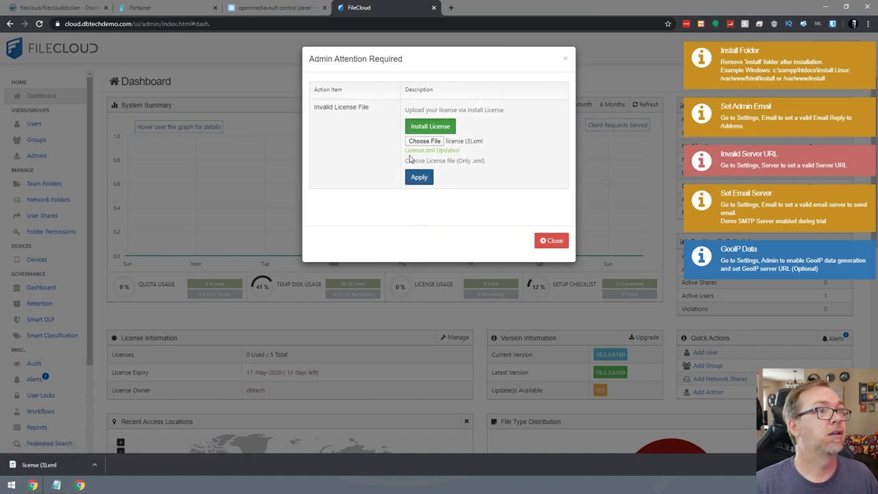
left_click(539, 242)
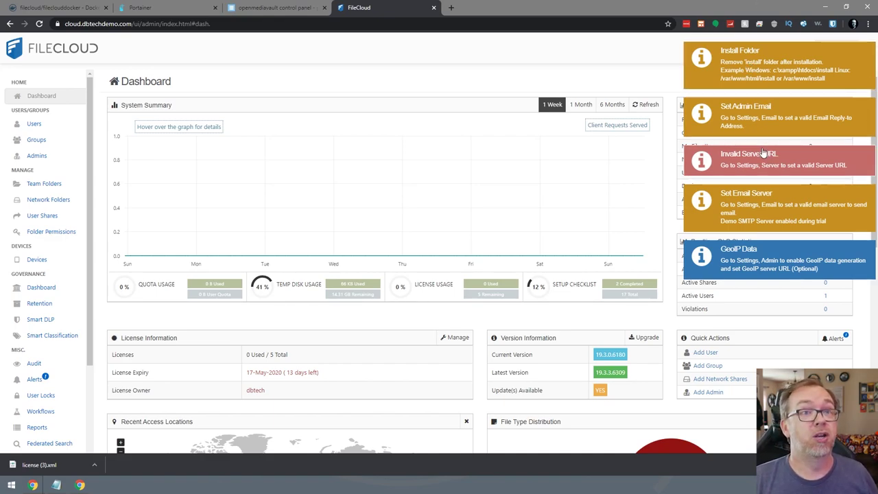
scroll(30, 306, "down", 3)
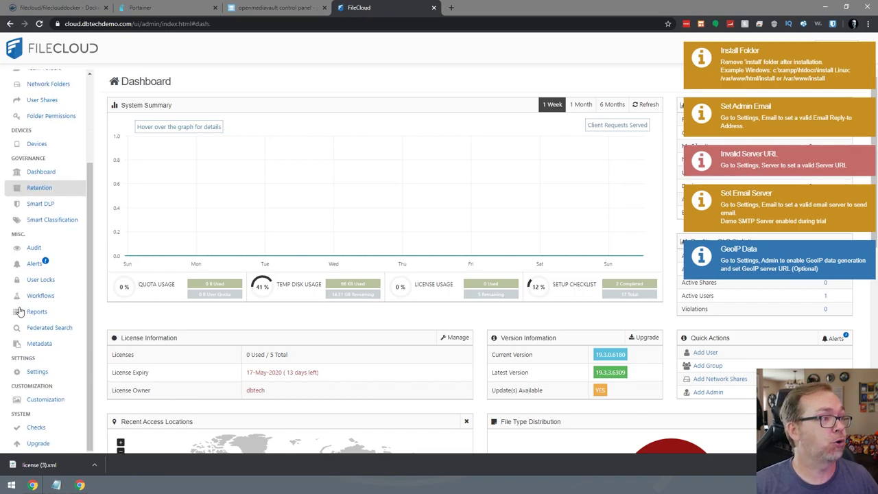
left_click(37, 373)
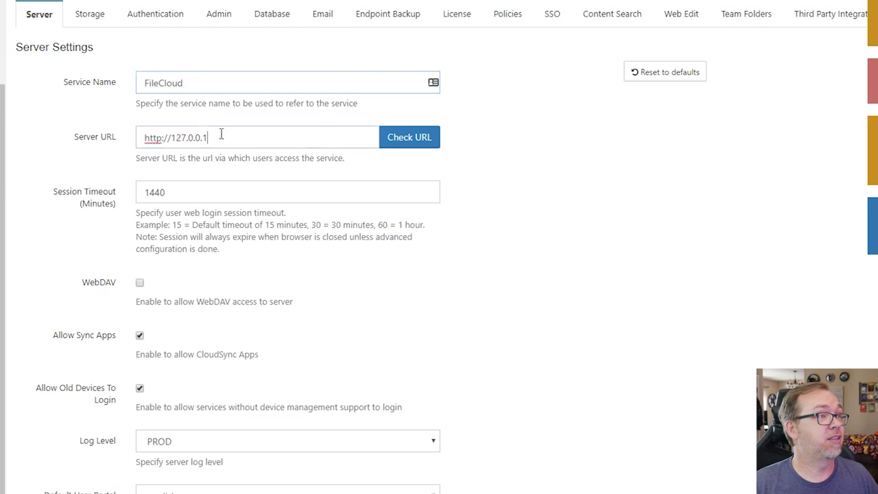
left_click_drag(244, 198, 155, 201)
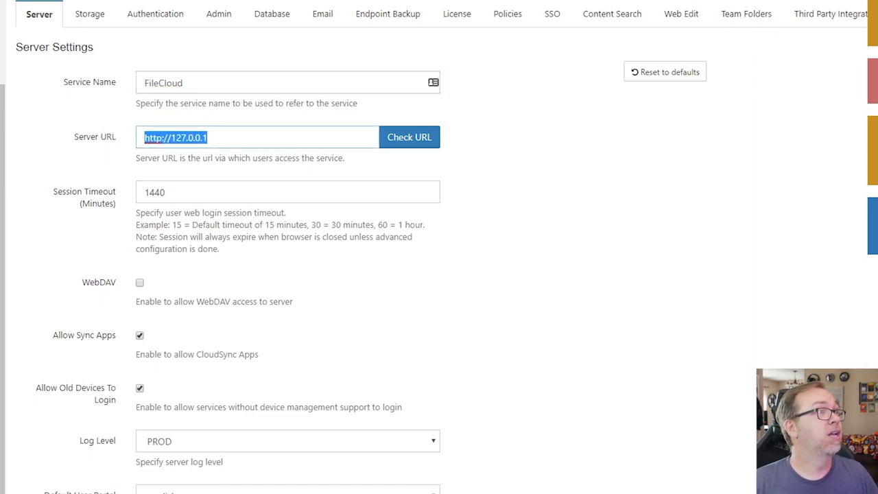
double_click(223, 141)
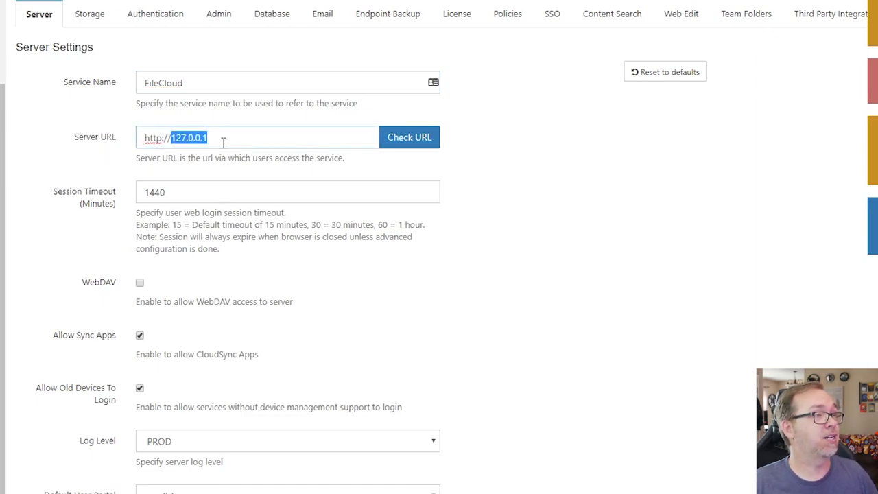
key("ctrl+a")
key("ctrl+v")
left_click(401, 145)
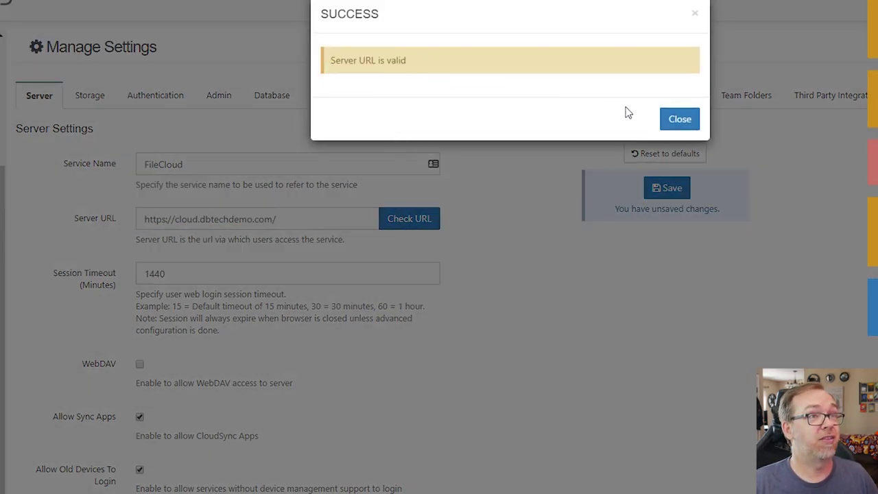
left_click(665, 121)
left_click(657, 190)
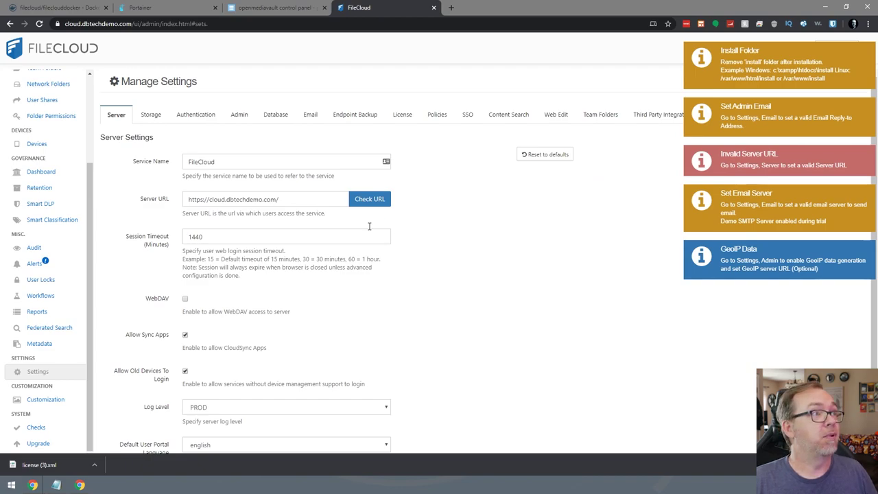
left_click(152, 117)
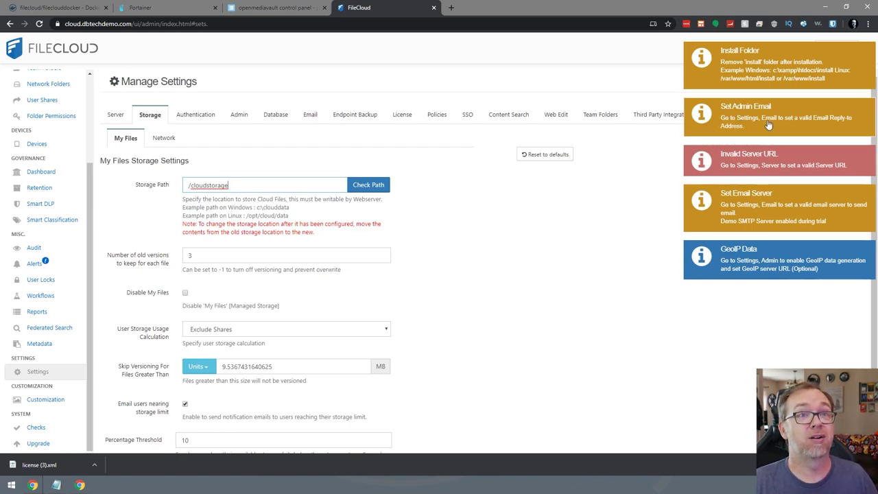
Set the Email From Address to the admin's e-mail address and save.
left_click(309, 117)
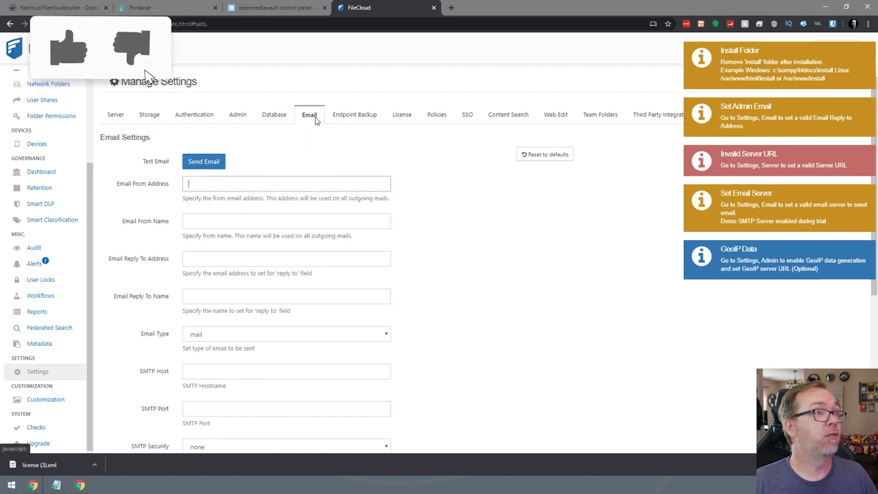
left_click(151, 183)
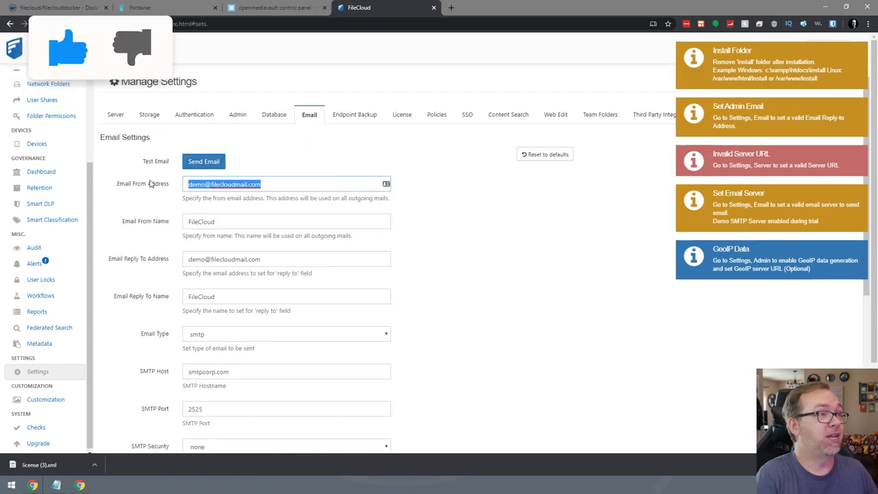
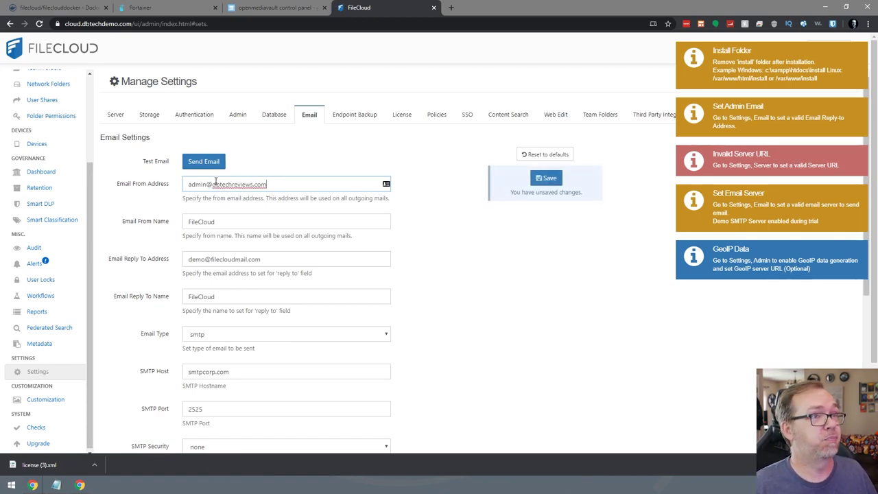
left_click(540, 178)
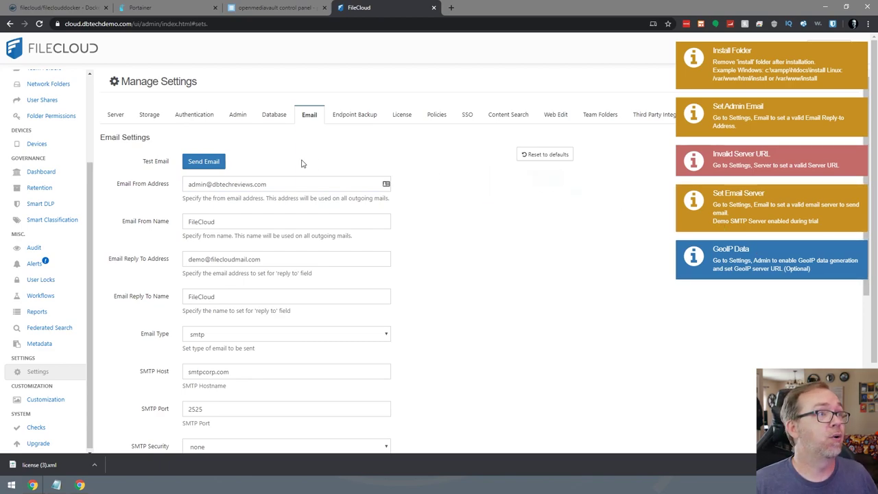
Review the SMTP settings and dismiss the Install Folder and Set Admin Email notices.
scroll(446, 301, "down", 2)
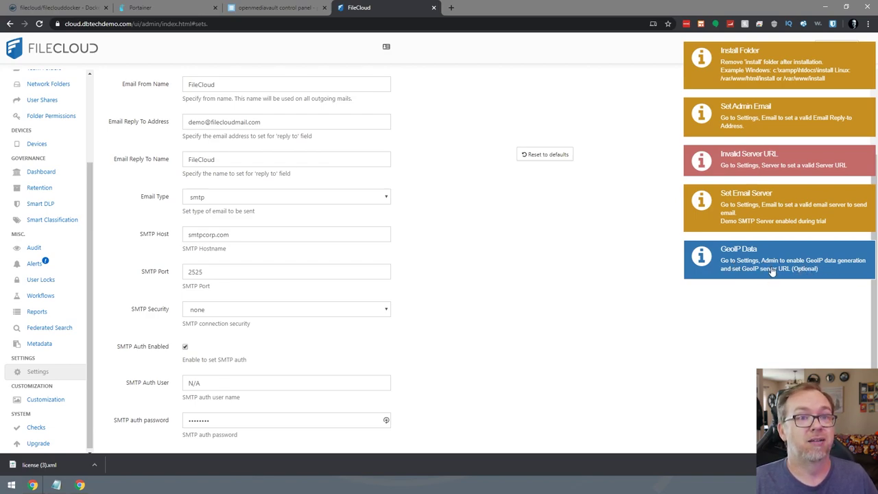
scroll(578, 268, "up", 3)
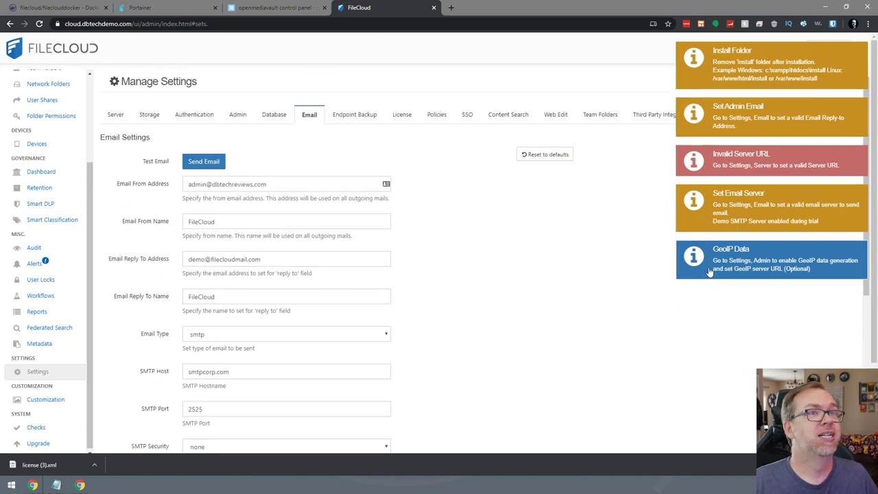
left_click(746, 63)
left_click(748, 69)
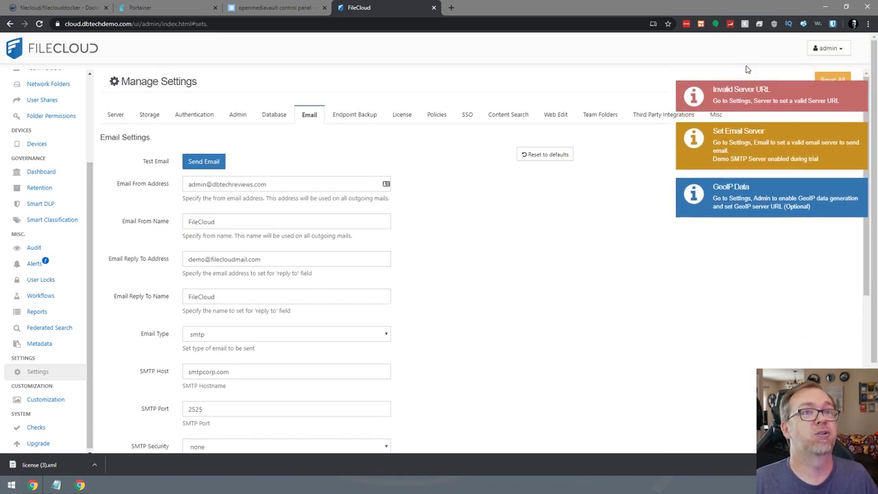
Dismiss the Invalid Server URL, Set Email Server and GeoIP Data notices.
left_click(749, 67)
left_click(751, 67)
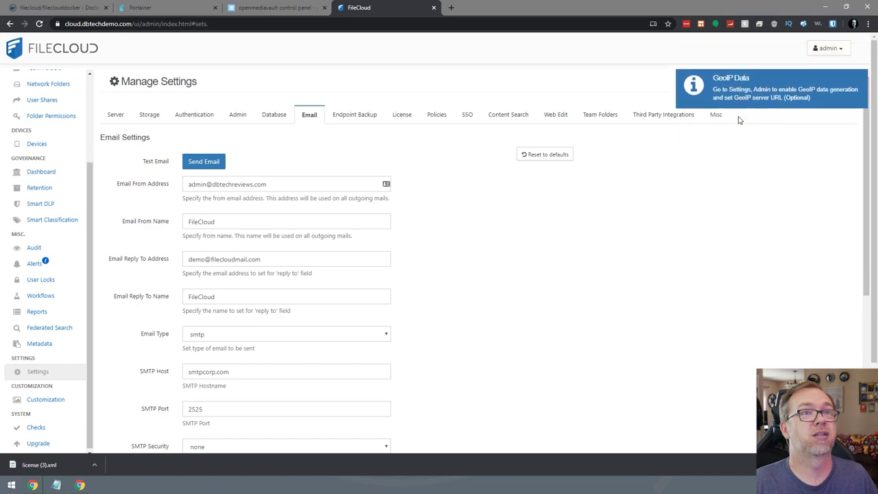
left_click(751, 67)
Browse the Third Party Integrations, Database, Email, Endpoint Backup, License and Policies settings.
left_click(652, 117)
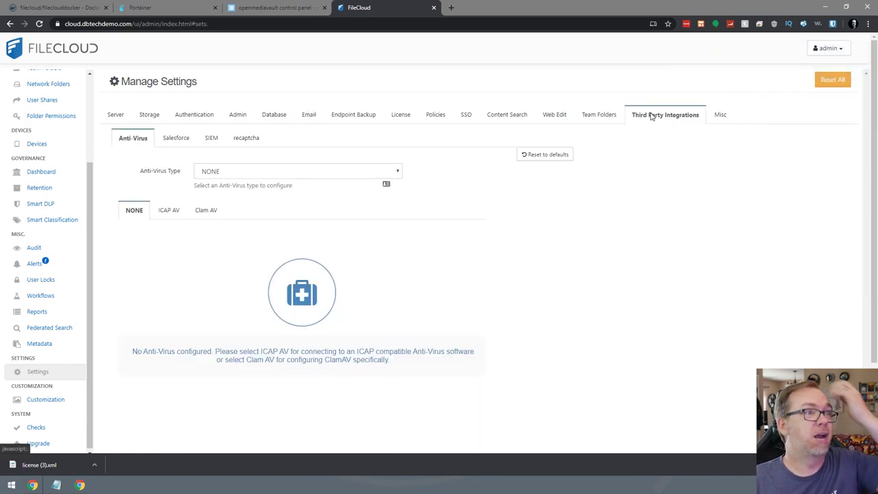
left_click(260, 172)
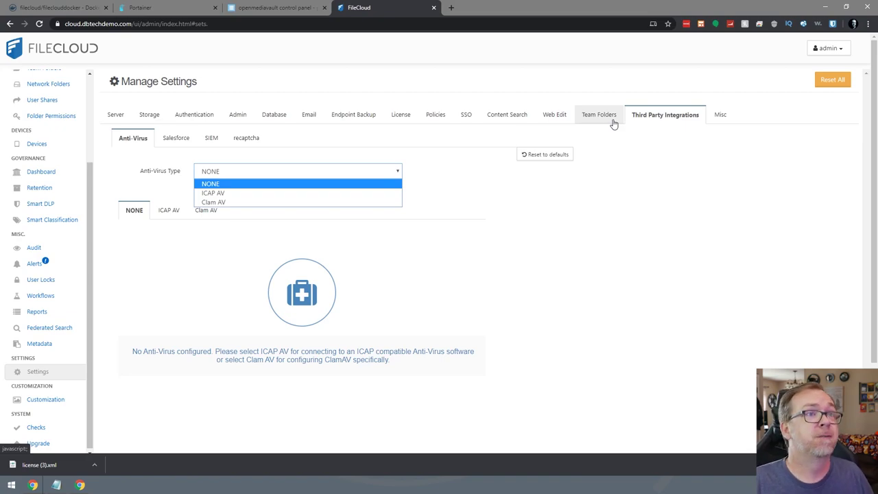
left_click(426, 118)
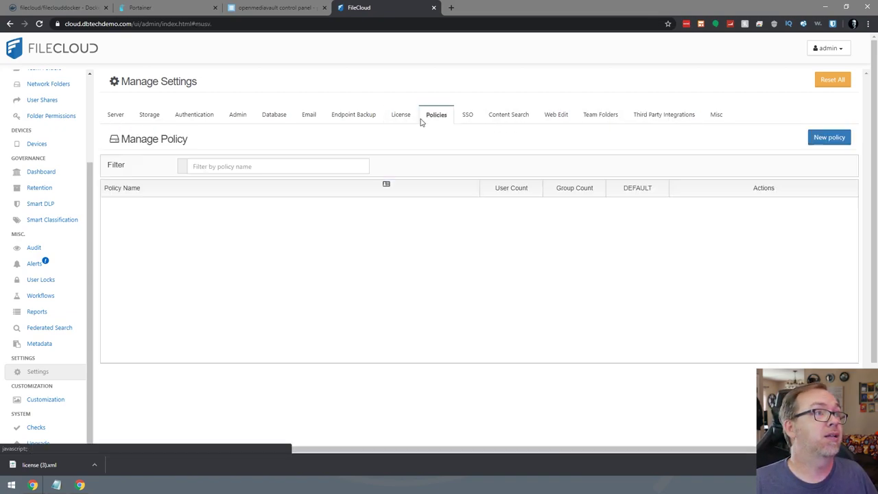
left_click(272, 115)
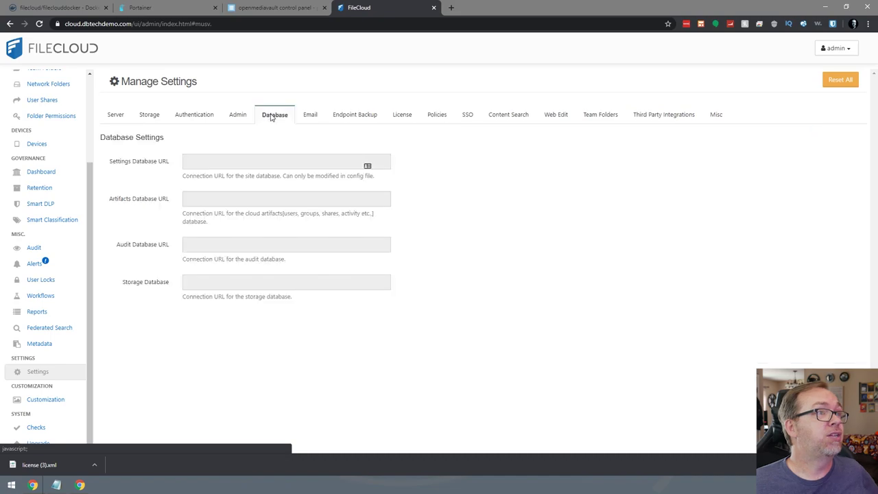
left_click(313, 115)
left_click(353, 118)
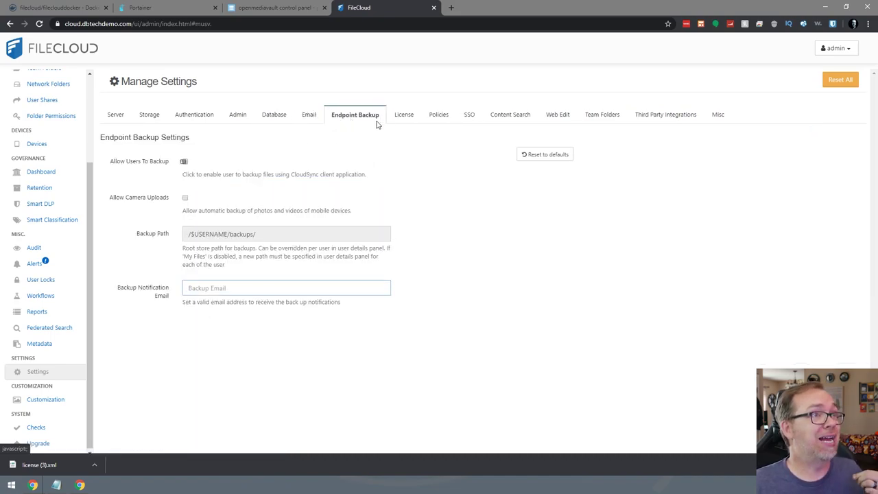
left_click(404, 118)
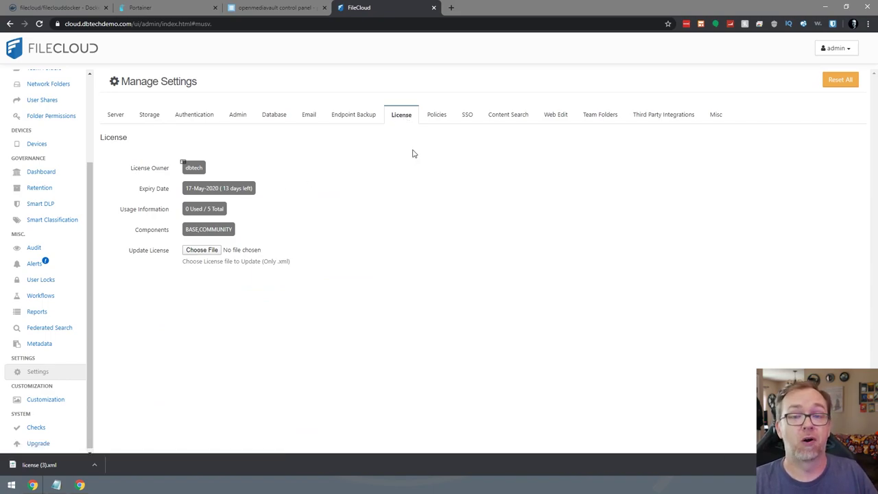
left_click(439, 117)
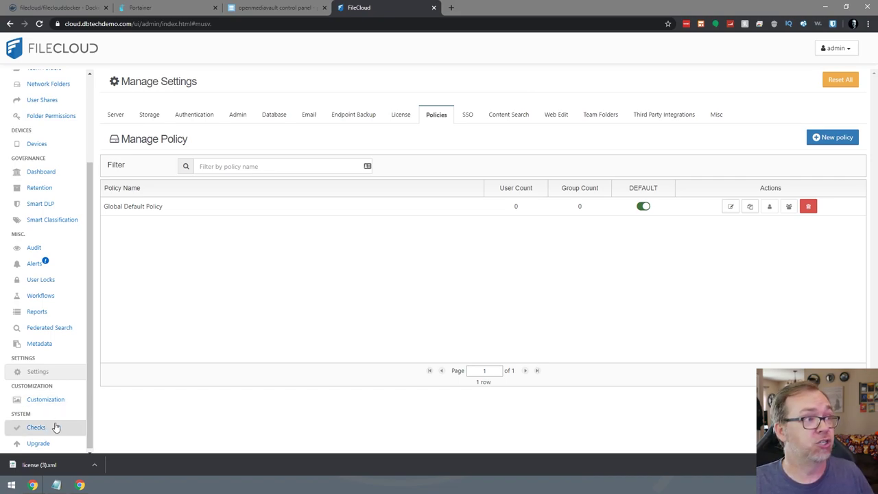
left_click(53, 399)
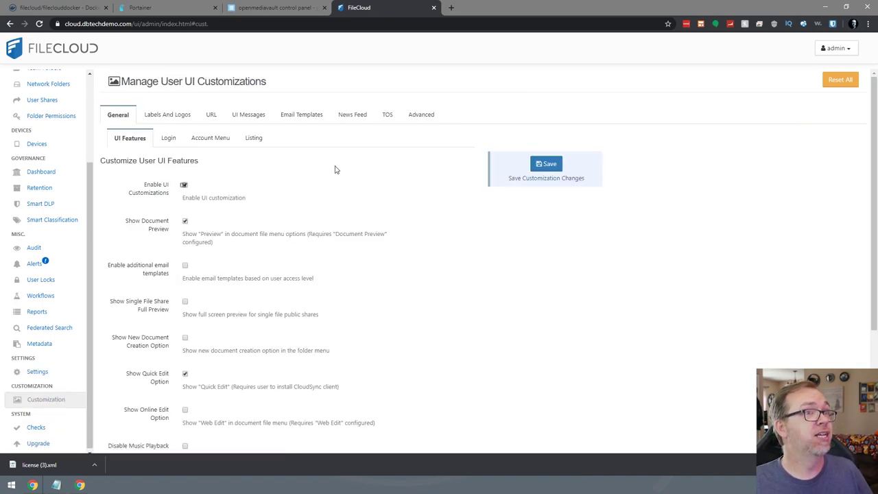
Browse the Login, Account Menu, Listing and UI Features customization tabs, then return to the Dashboard.
left_click(168, 139)
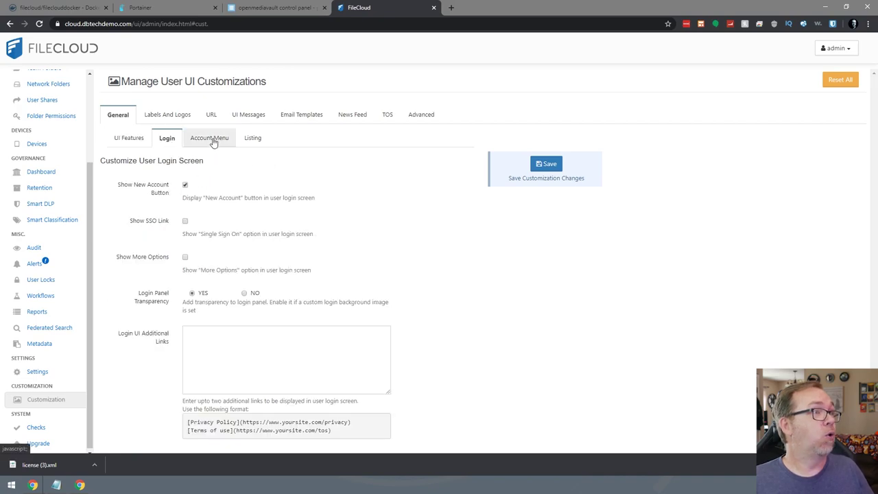
left_click(206, 141)
left_click(253, 138)
left_click(129, 139)
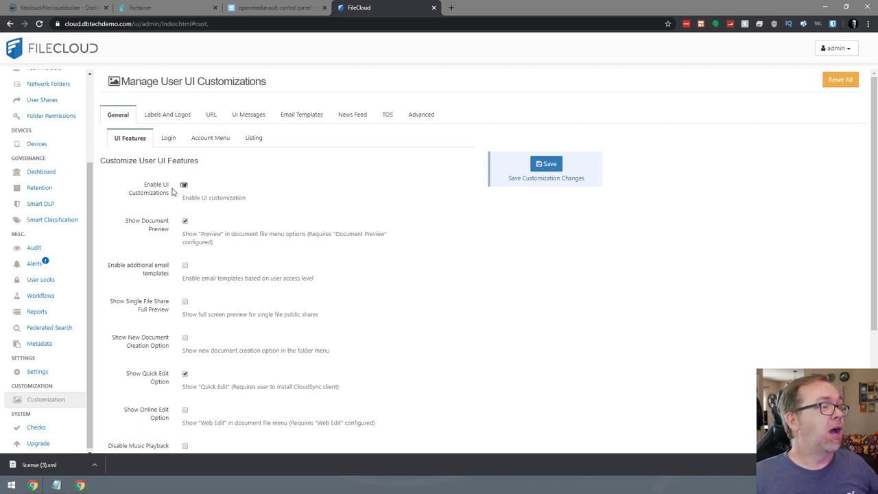
scroll(57, 151, "up", 3)
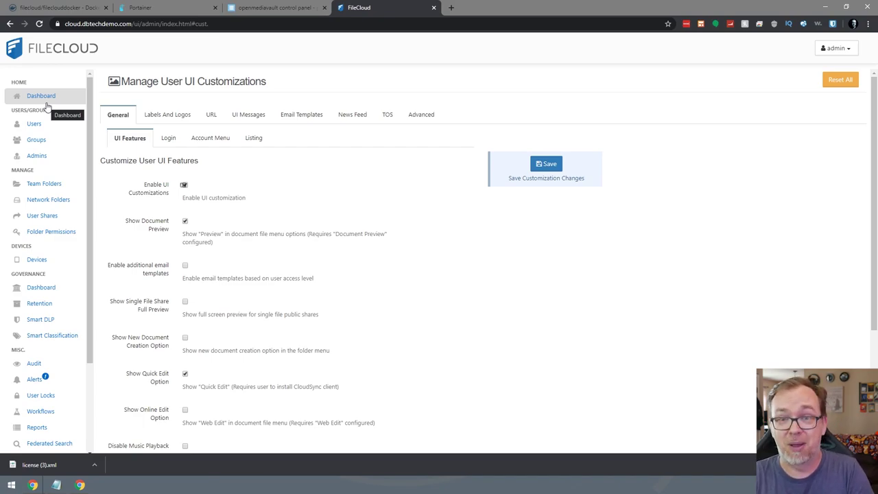
left_click(41, 96)
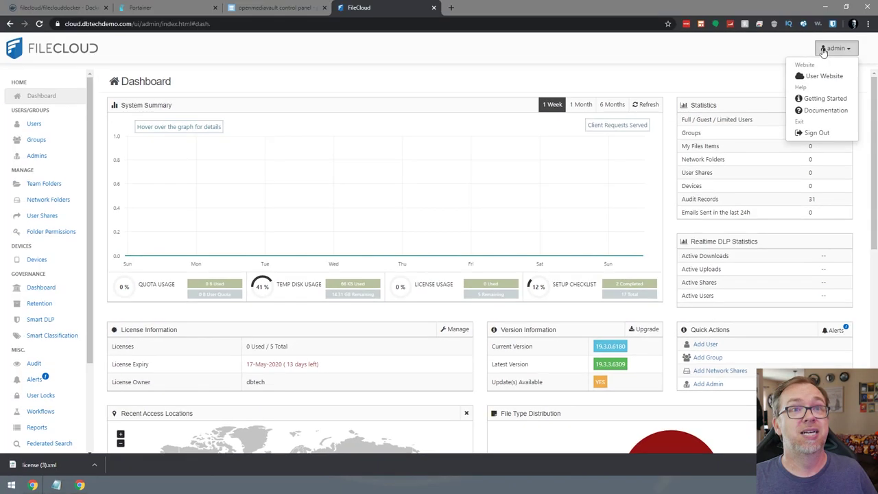
Open the Users page, cancel a new-user form without creating anyone, and return to the Dashboard.
left_click(215, 196)
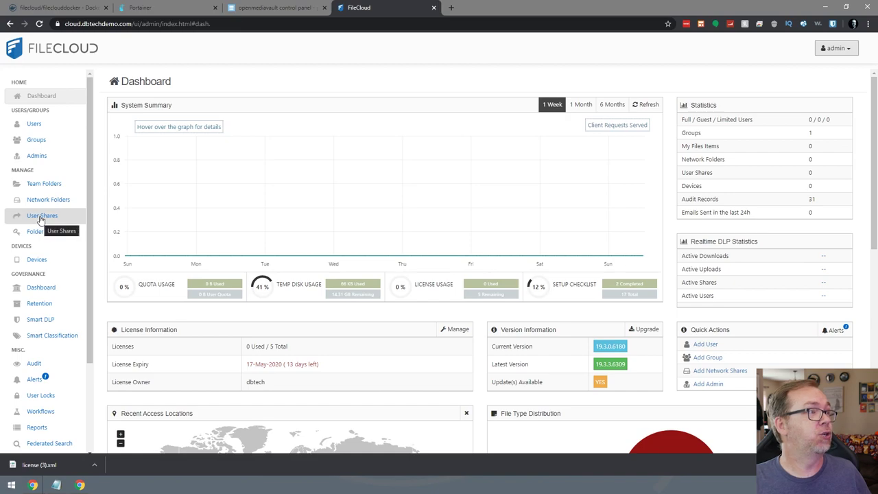
left_click(35, 125)
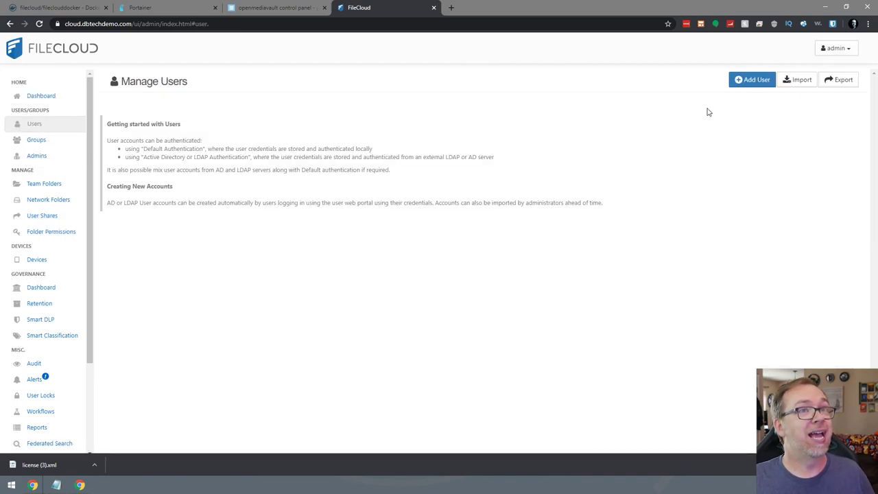
left_click(753, 79)
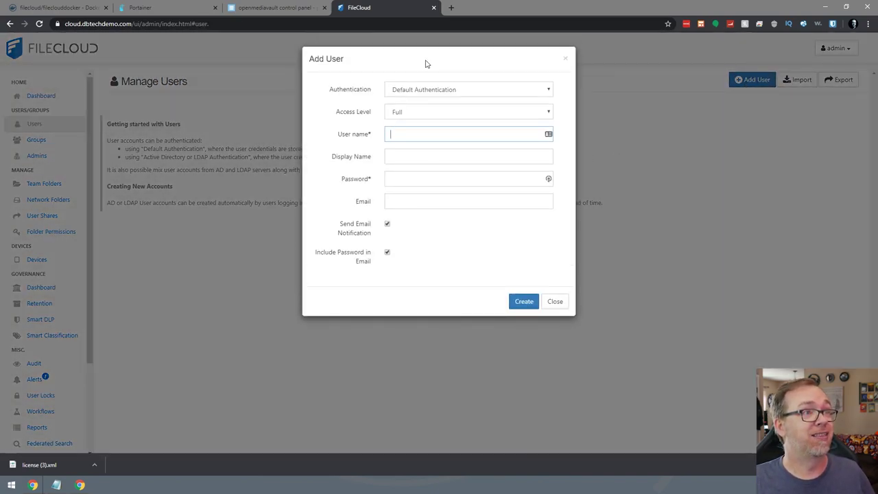
left_click(555, 302)
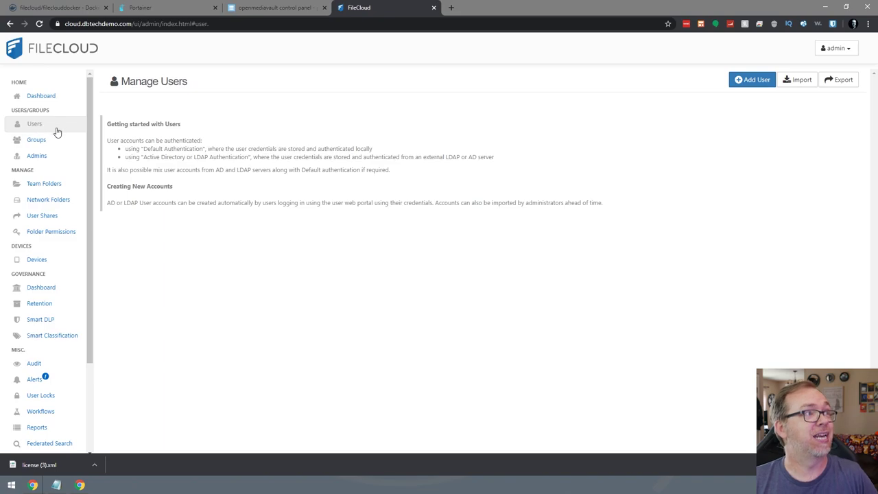
left_click(38, 96)
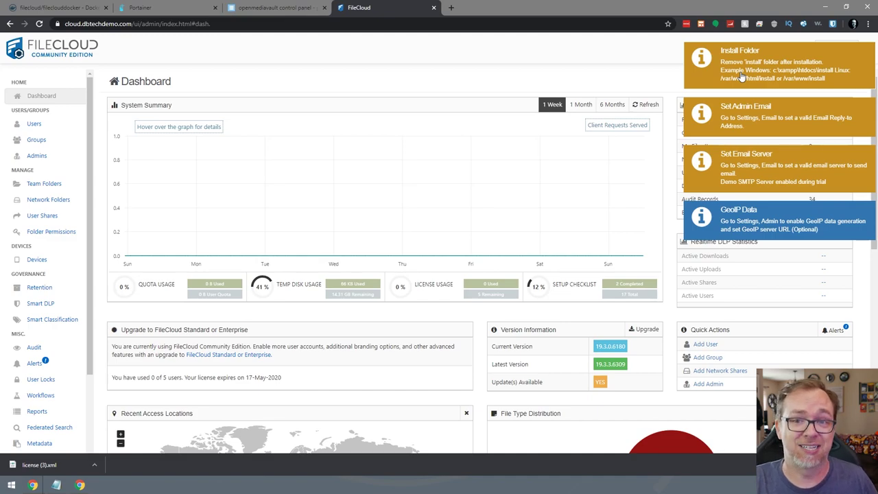
Launch PuTTY, connect with the saved Panda session, and log in as root.
left_click(6, 488)
left_click(6, 488)
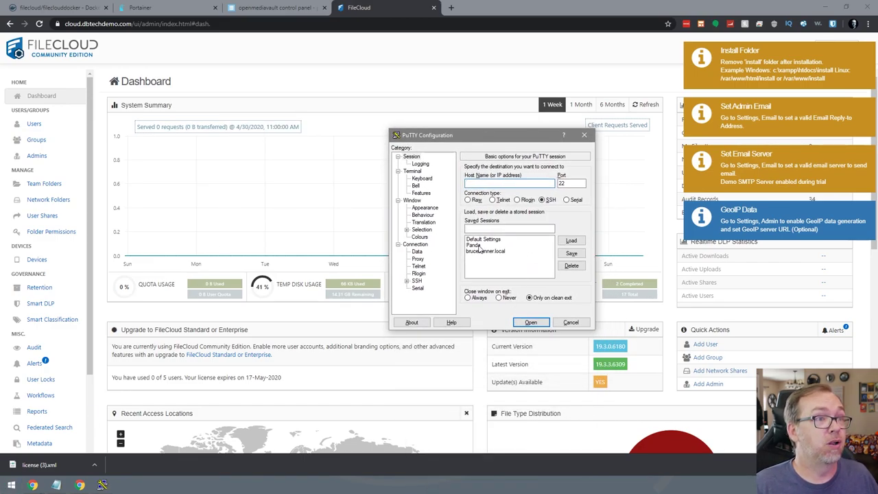
double_click(478, 246)
left_click_drag(118, 43, 475, 159)
type("root")
key("Return")
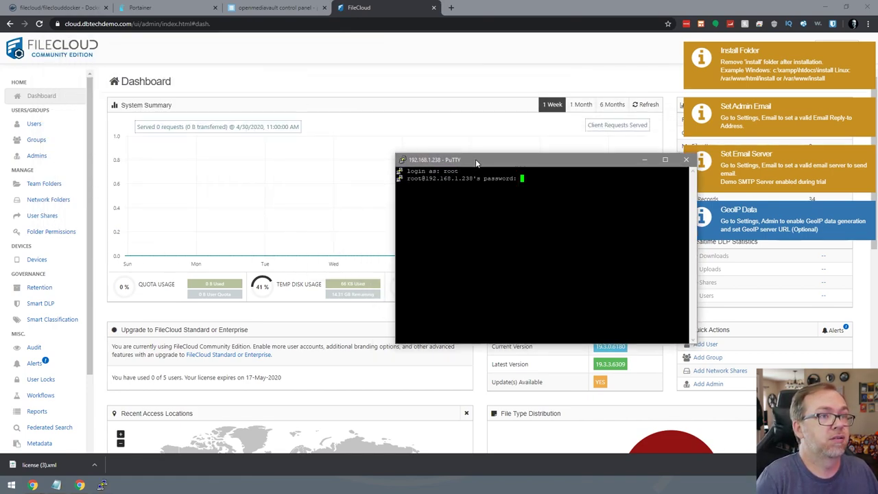
key("Return")
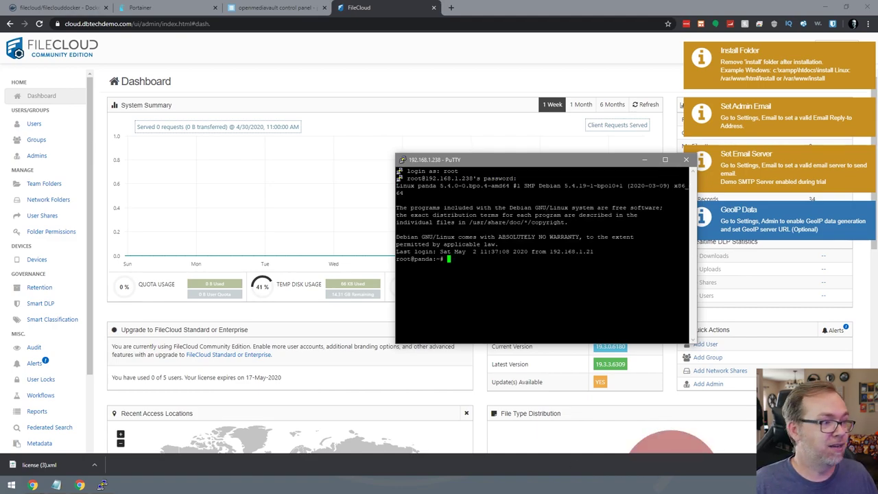
Clear the screen, run find / -type d -name install, and copy the merged html path.
key("ctrl+l")
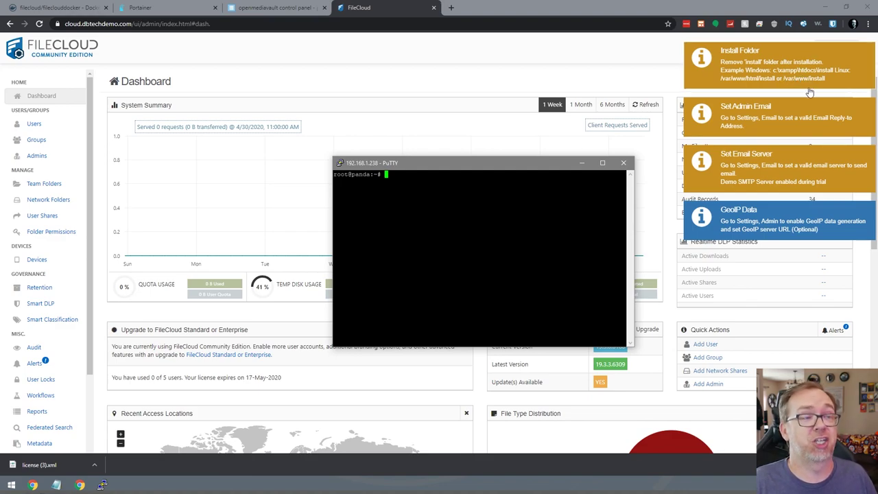
type("find / -type d -name MyDirectory")
key("BackSpace")
key("BackSpace")
key("BackSpace")
key("BackSpace")
key("BackSpace")
key("BackSpace")
key("BackSpace")
key("BackSpace")
key("BackSpace")
key("BackSpace")
key("BackSpace")
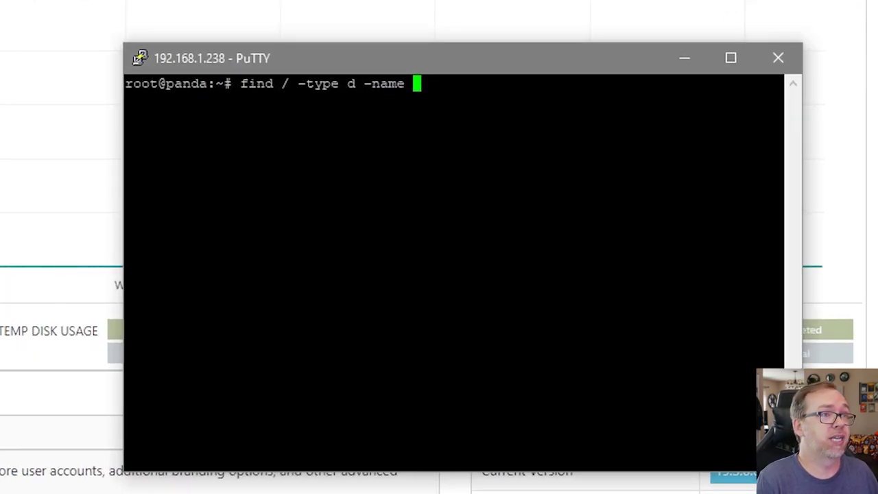
type("install")
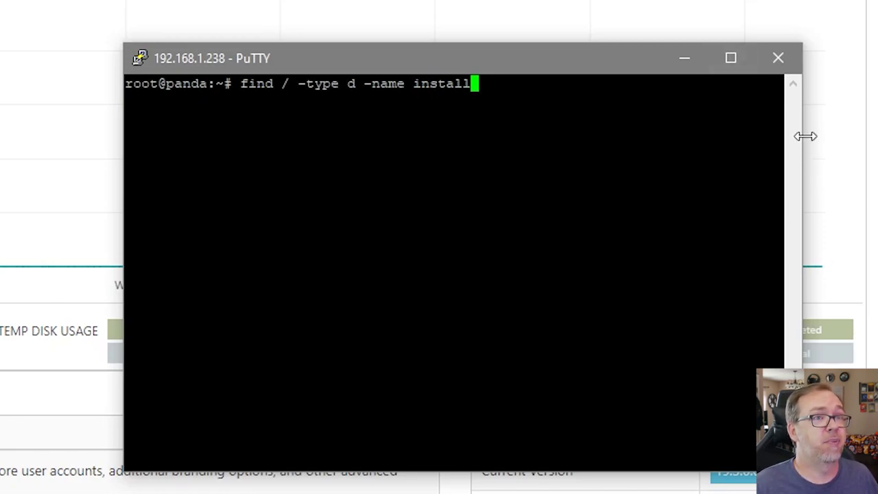
left_click_drag(805, 135, 877, 136)
left_click_drag(117, 231, 0, 232)
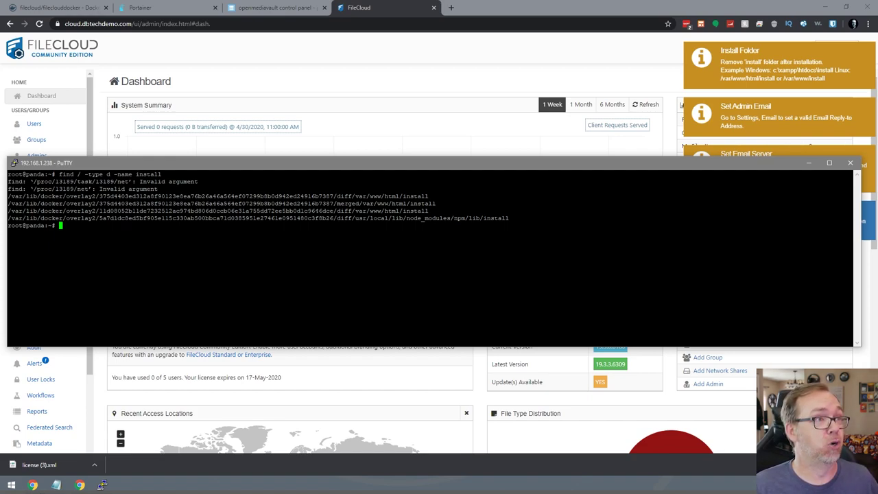
left_click_drag(409, 203, 8, 204)
Change into the merged /var/www/html web root and list its contents.
right_click(8, 203)
key("Left")
key("Left")
key("Left")
key("Left")
key("Left")
key("Left")
key("Left")
key("Left")
key("Left")
key("Left")
key("Left")
key("Left")
key("Left")
key("Left")
key("Left")
key("Left")
key("Left")
key("Left")
key("Left")
key("Left")
key("Left")
key("Left")
key("Left")
key("Left")
key("Left")
key("Left")
key("Left")
key("Left")
key("Left")
key("Left")
key("Left")
key("Left")
key("Left")
key("Left")
key("Left")
key("Left")
key("Left")
key("Left")
key("Left")
key("Left")
key("Left")
key("Left")
key("Left")
key("Left")
key("Left")
key("Left")
key("Left")
key("Left")
type("cd")
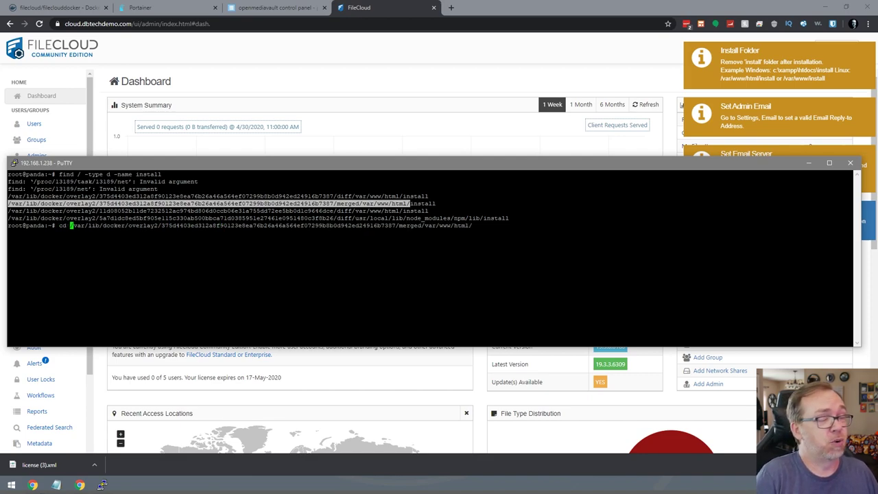
key("Return")
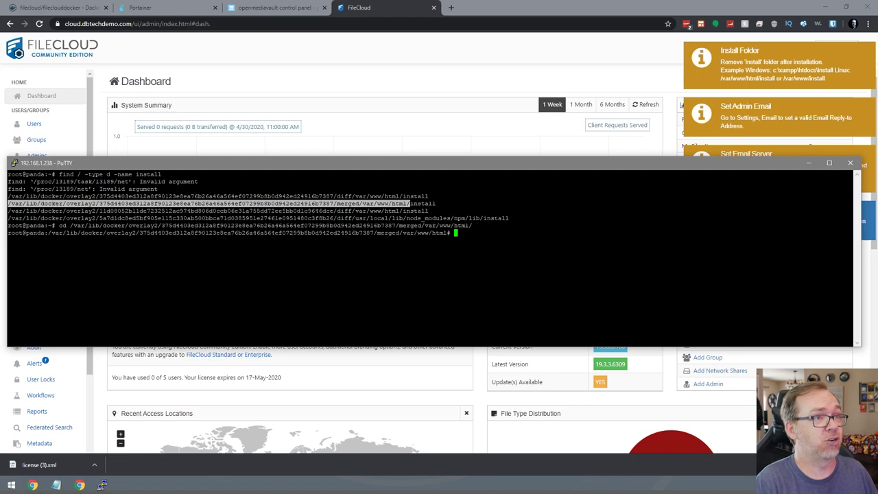
type("ls")
key("Return")
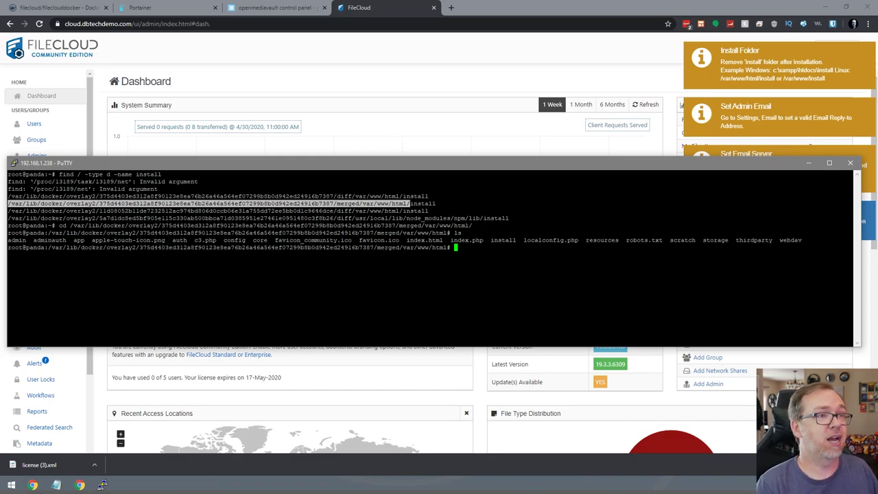
Rename the install folder to installrm with mv and list the directory to confirm.
type("rm")
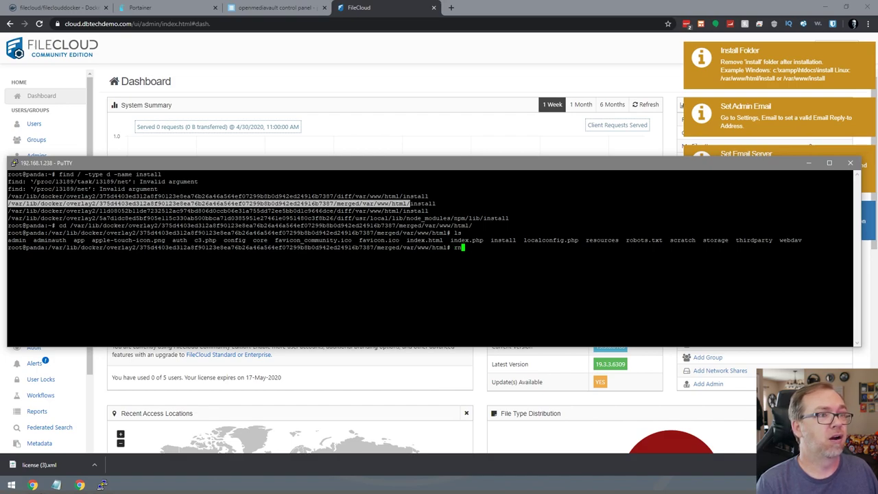
key("BackSpace")
key("BackSpace")
key("BackSpace")
type("mv inst")
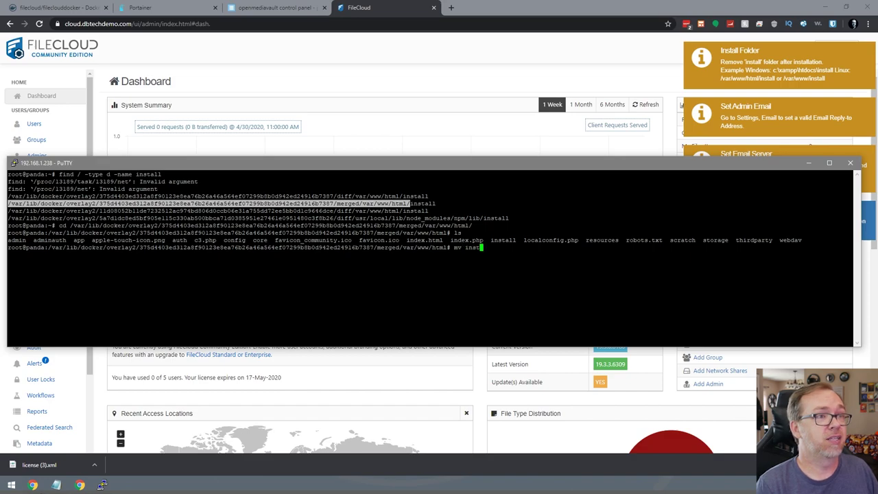
type("all installm")
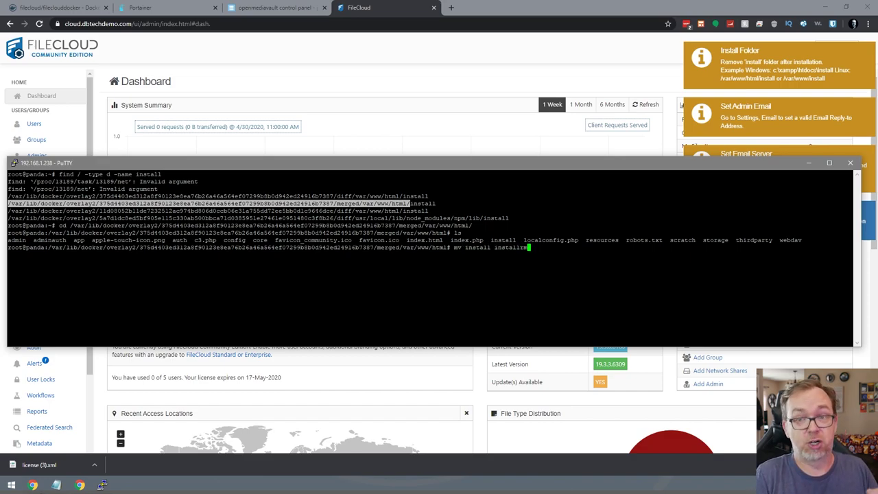
key("Return")
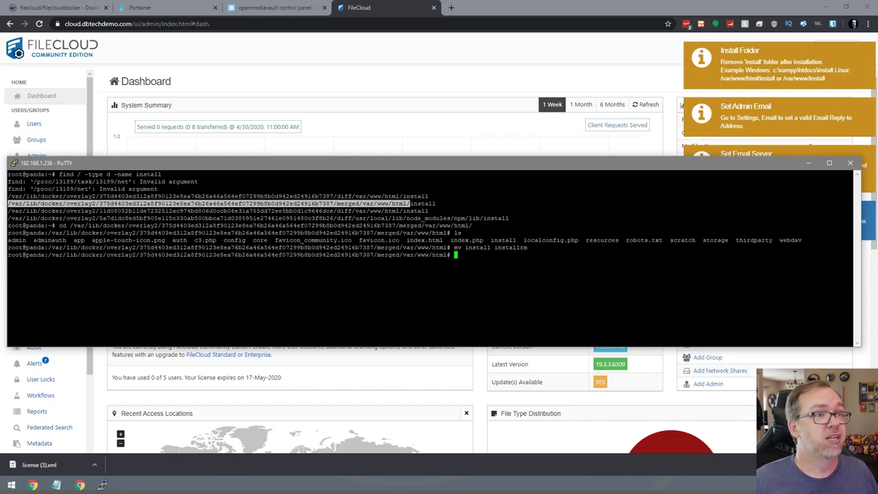
type("ls")
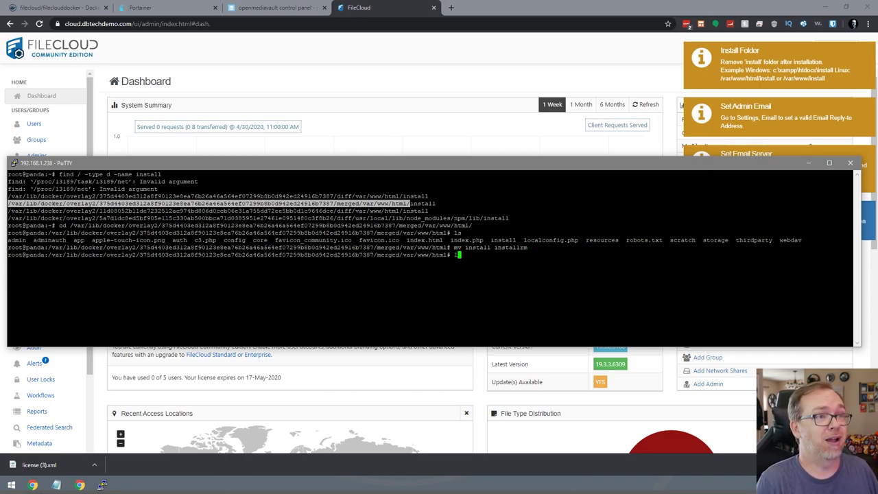
key("Return")
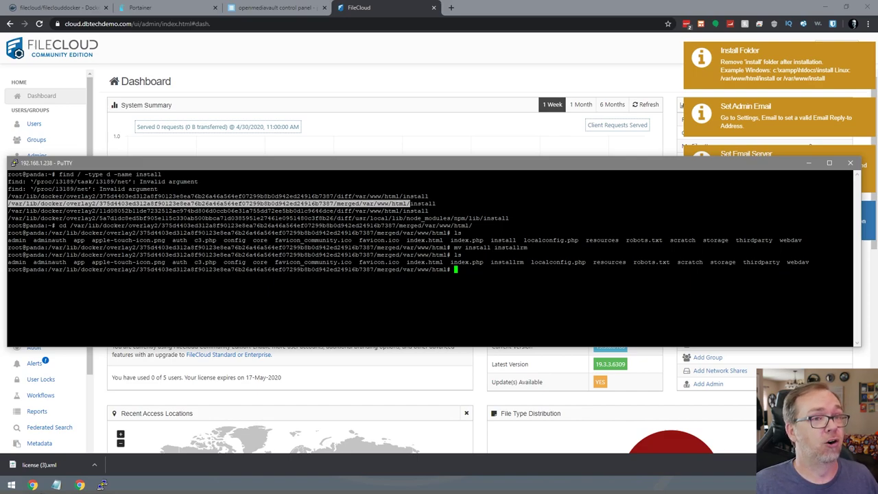
left_click(563, 84)
Reload the FileCloud Dashboard and check that the Install Folder warning is gone.
key("F5")
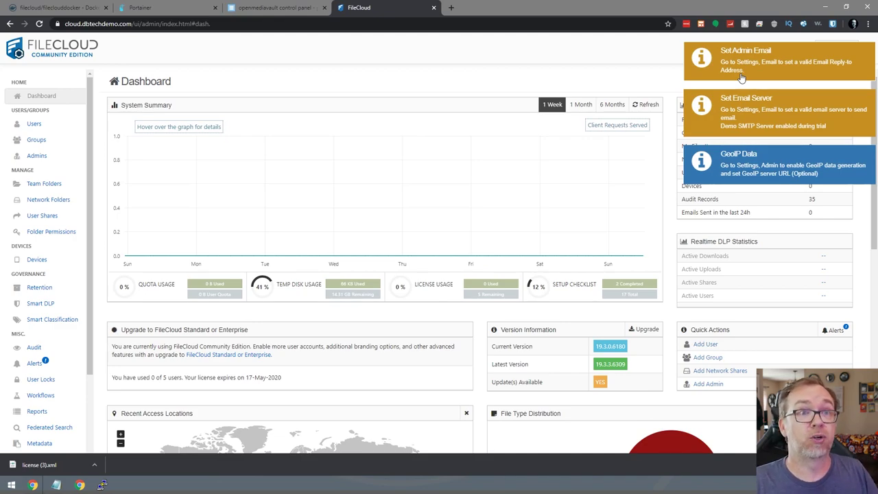
scroll(56, 361, "down", 1)
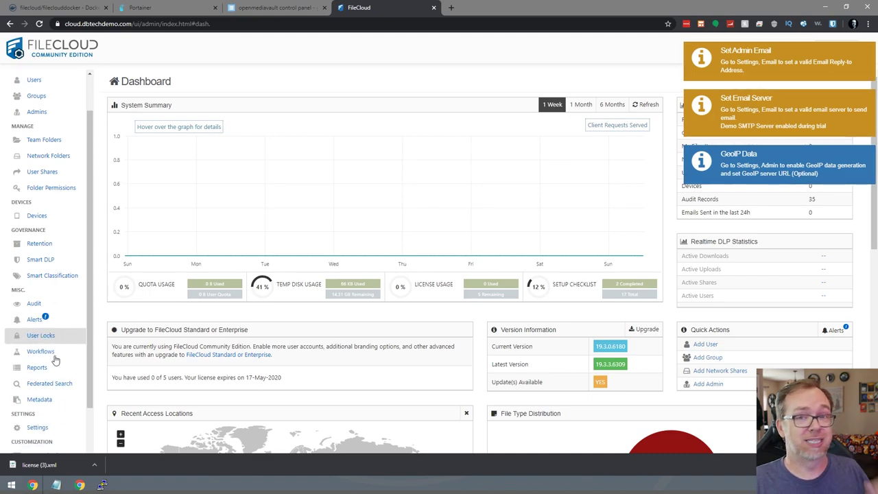
scroll(56, 361, "down", 2)
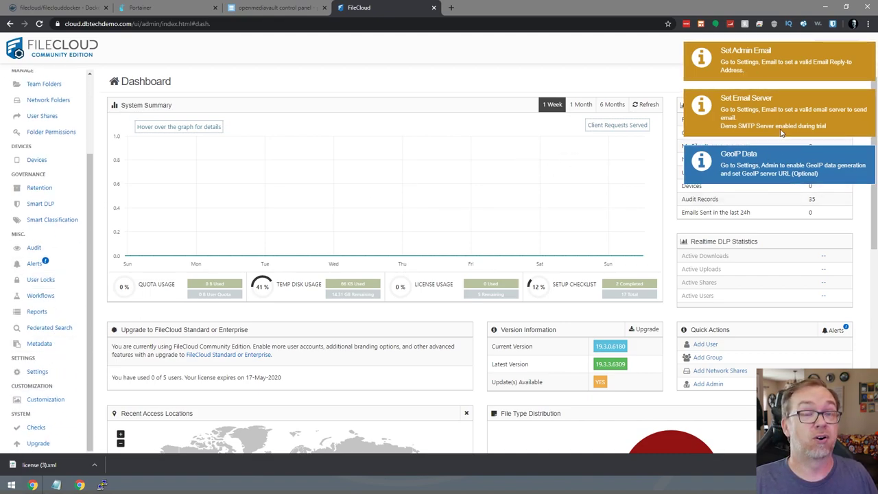
scroll(38, 95, "up", 3)
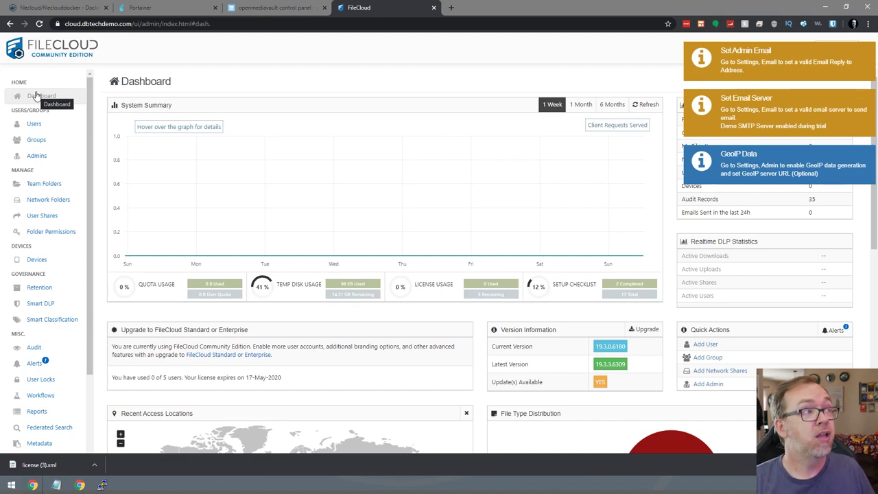
scroll(61, 240, "down", 1)
scroll(62, 240, "down", 1)
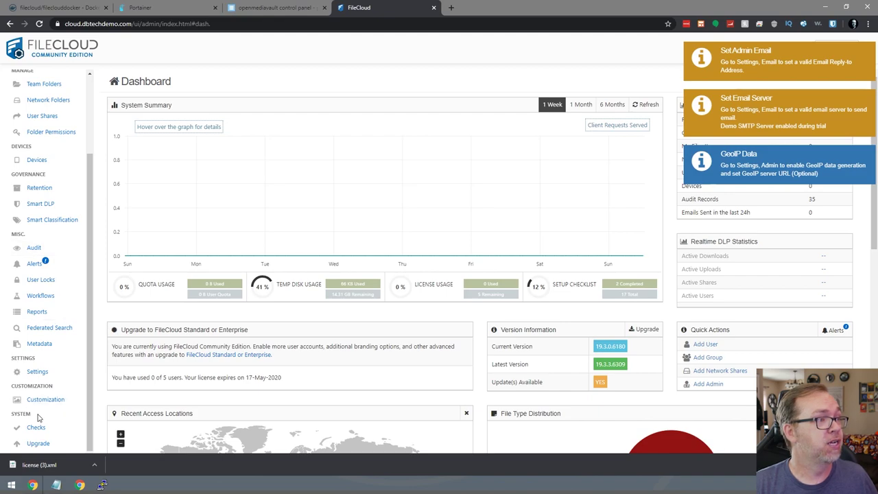
Check the License settings showing expiry on 17-May-2020 with 13 days left.
left_click(38, 371)
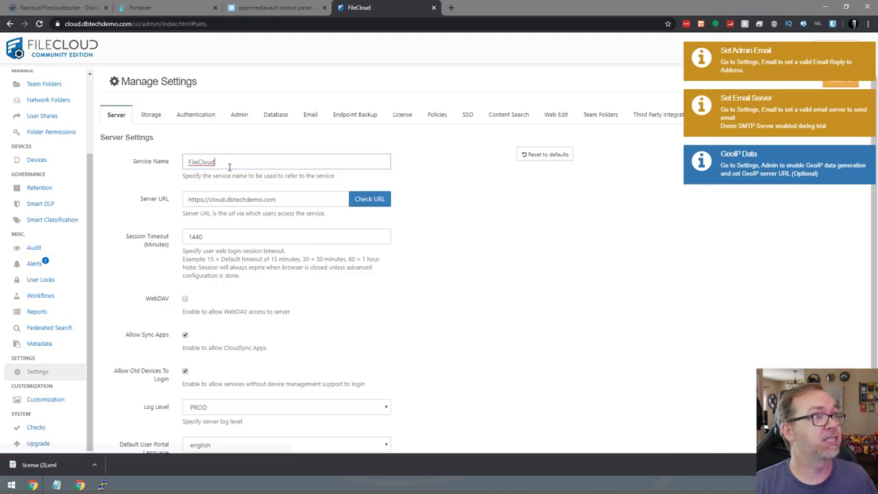
left_click(413, 114)
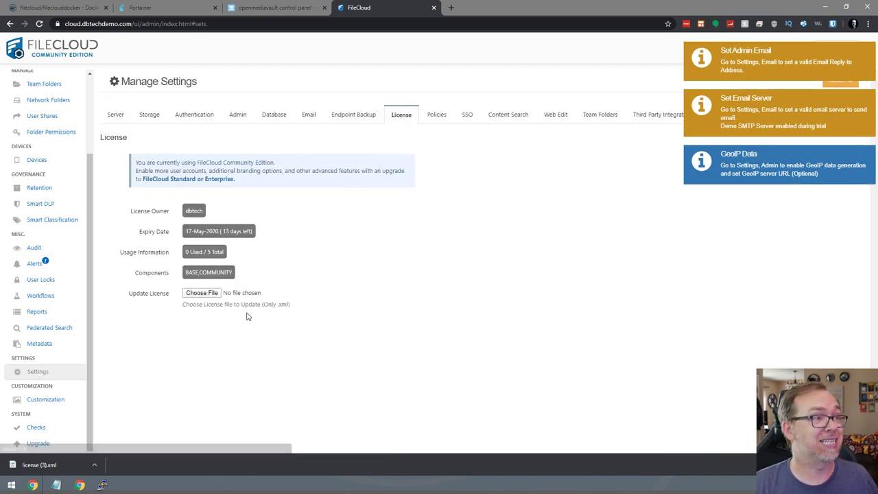
left_click_drag(200, 232, 248, 233)
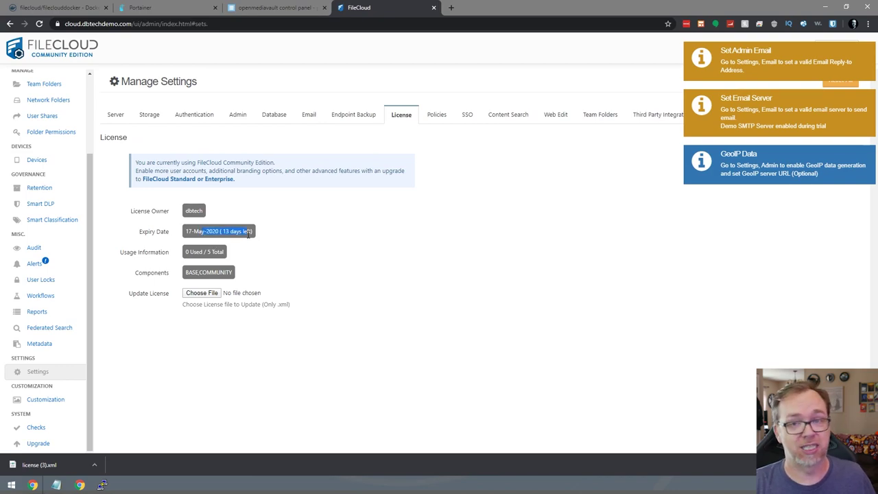